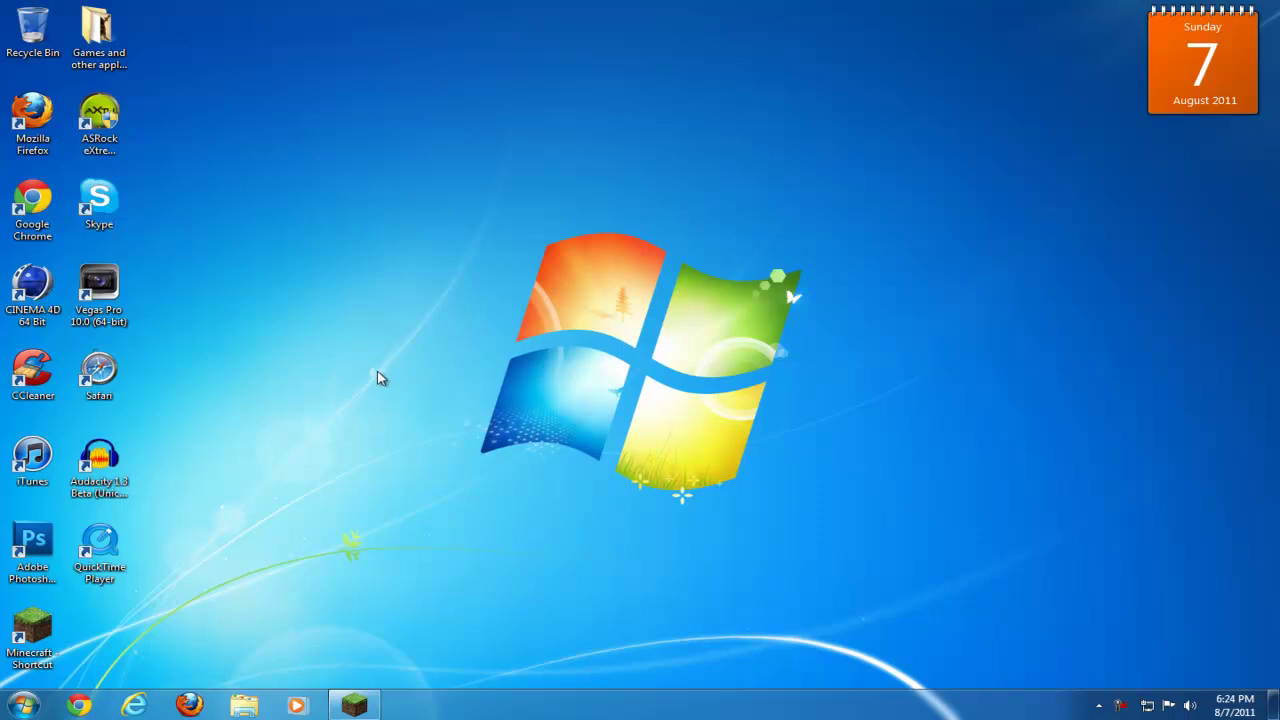
Open User Accounts through Control Panel, then close that window
click(27, 703)
click(330, 490)
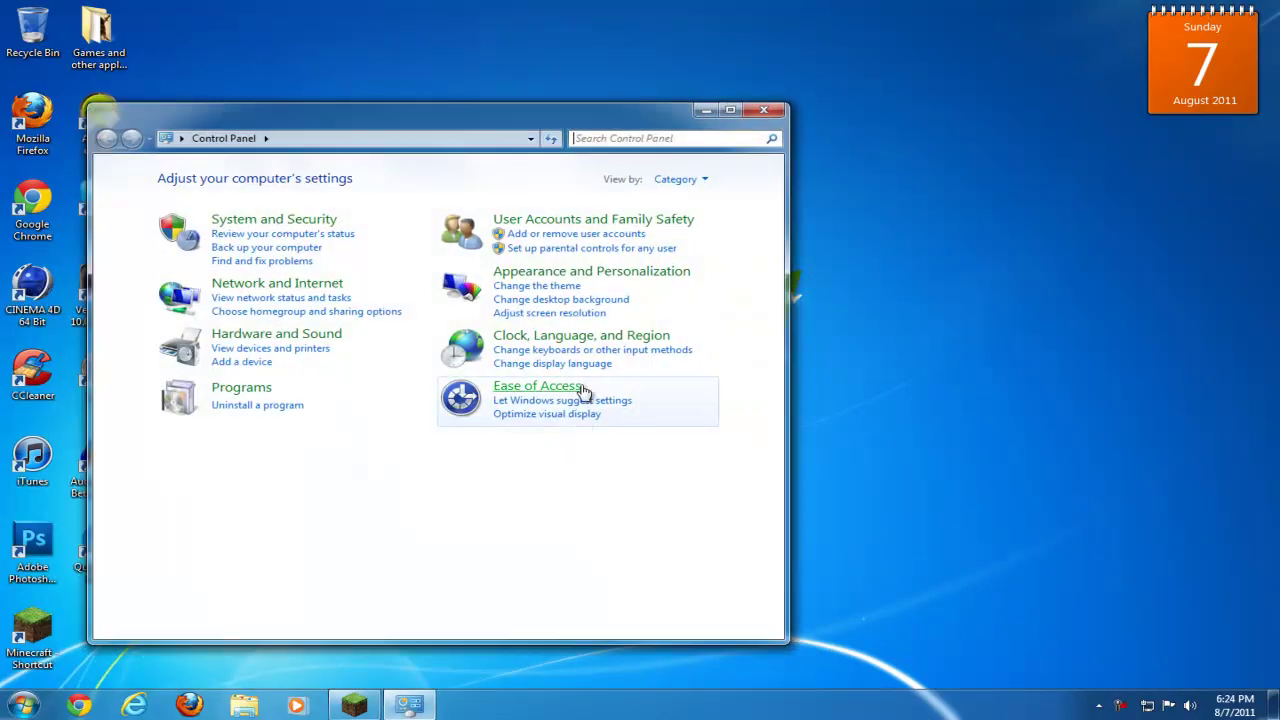
click(628, 238)
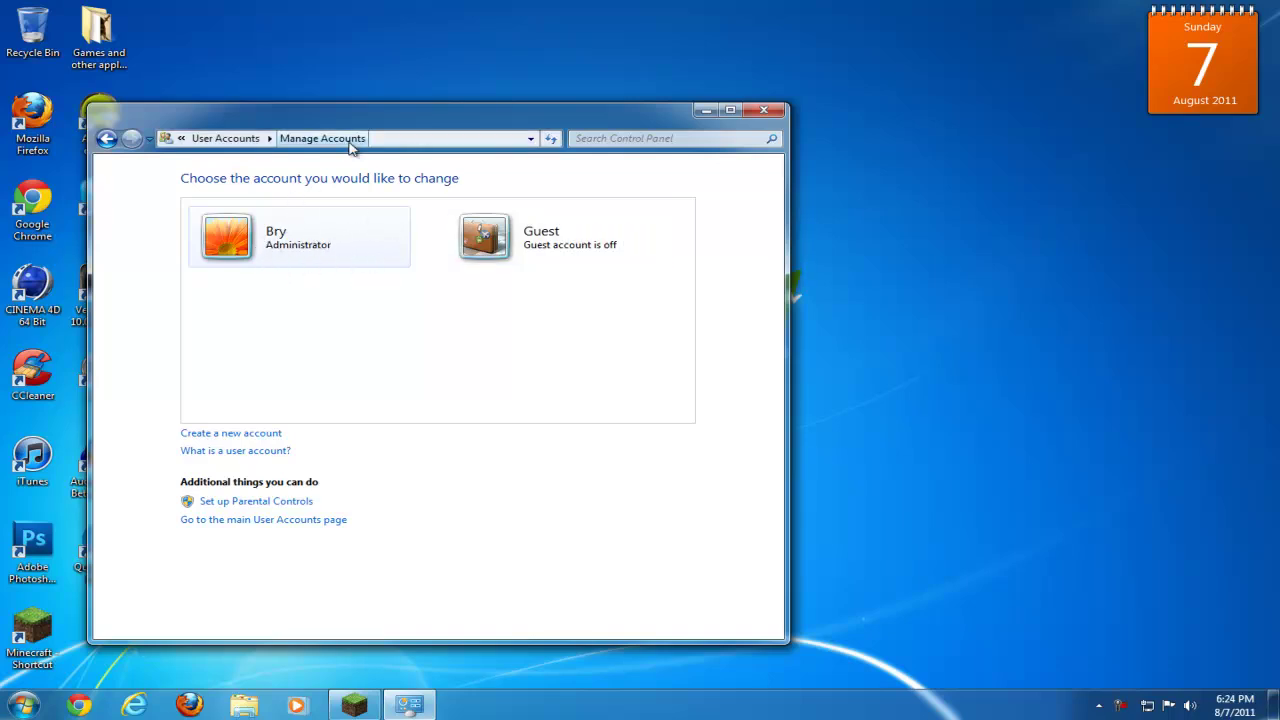
drag(391, 109, 504, 109)
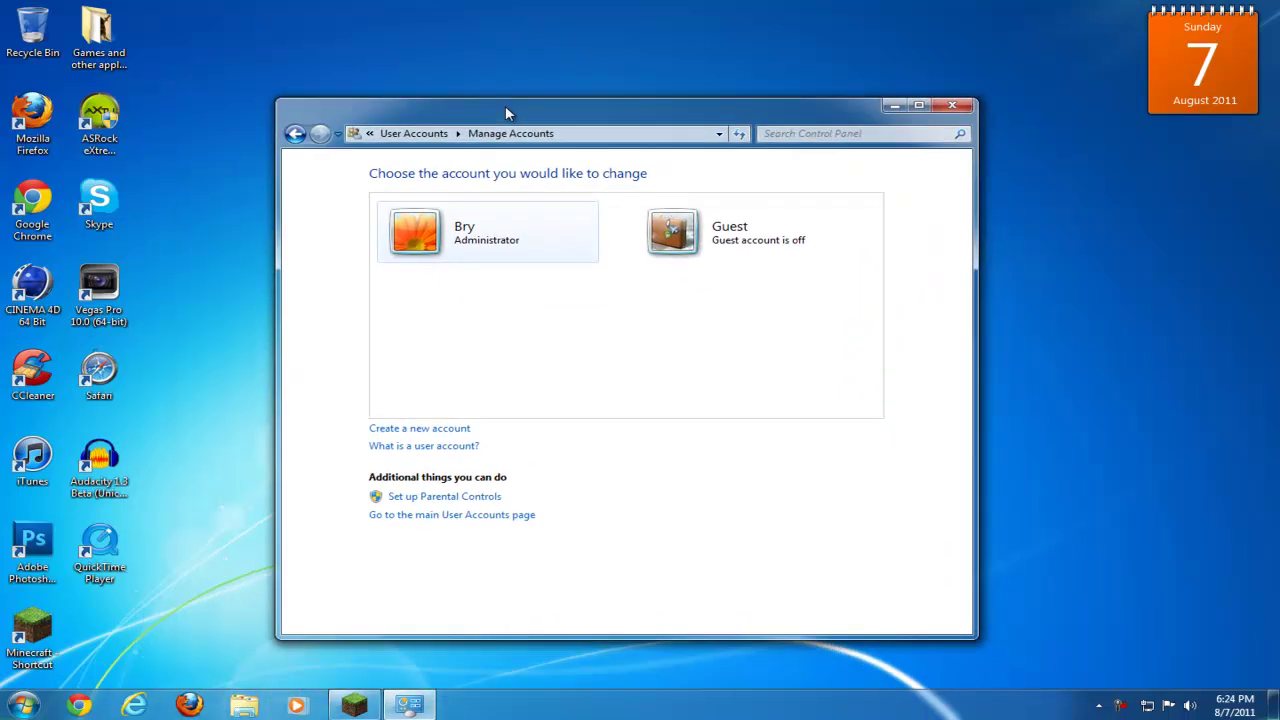
click(940, 108)
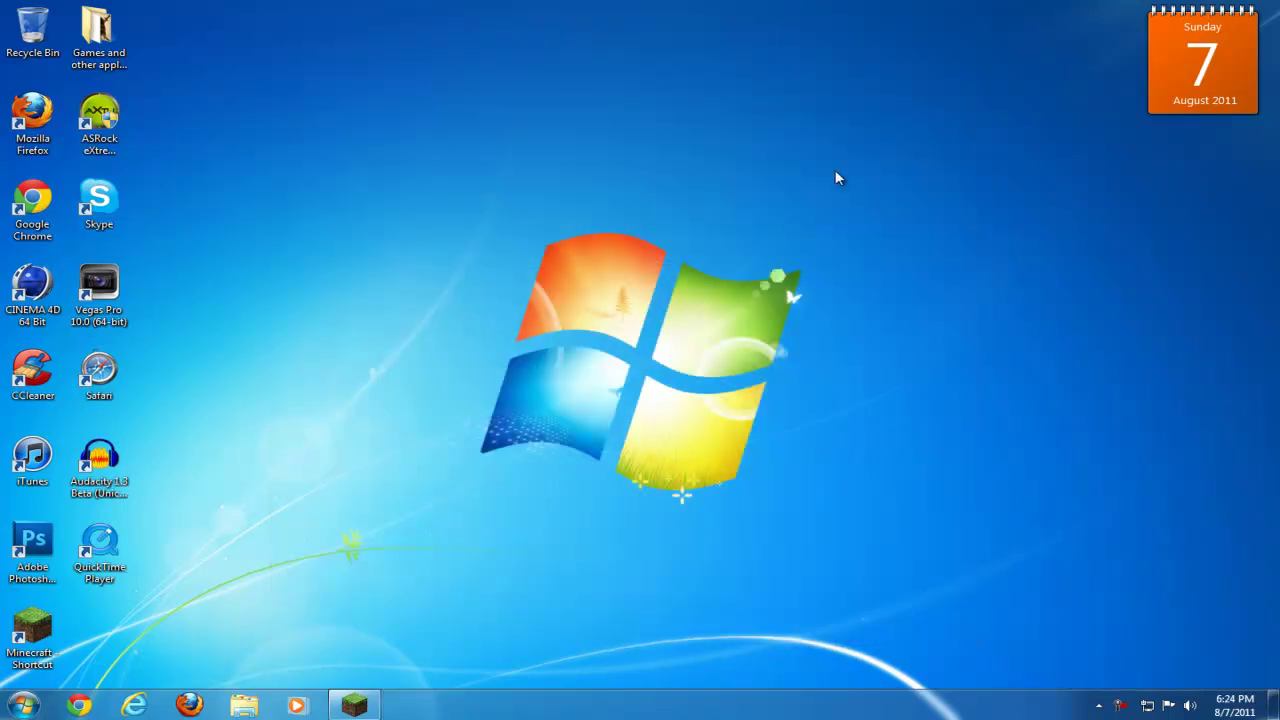
Launch Computer Management via Manage on the Start menu's Computer entry
mouse_move(357, 706)
click(20, 706)
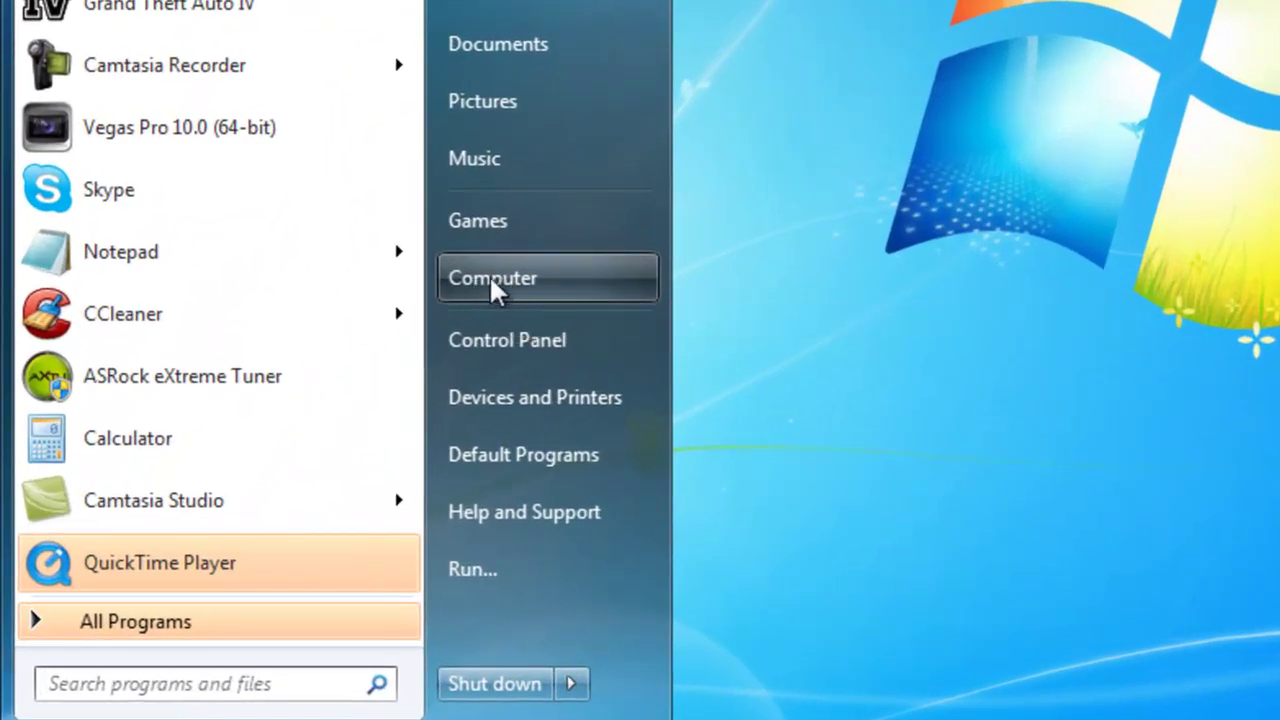
right_click(491, 285)
click(545, 336)
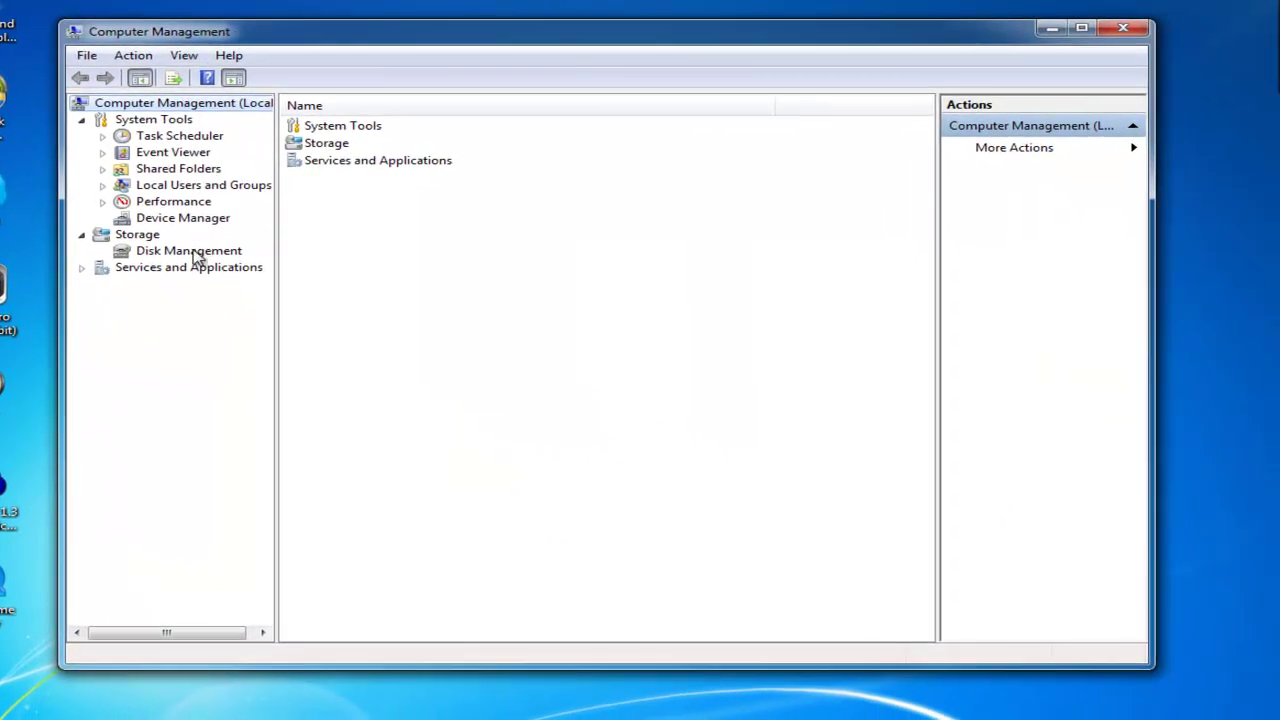
Switch to Disk Management and inspect SSD (C:) on Disk 0 and HDD (D:) on Disk 1
click(190, 251)
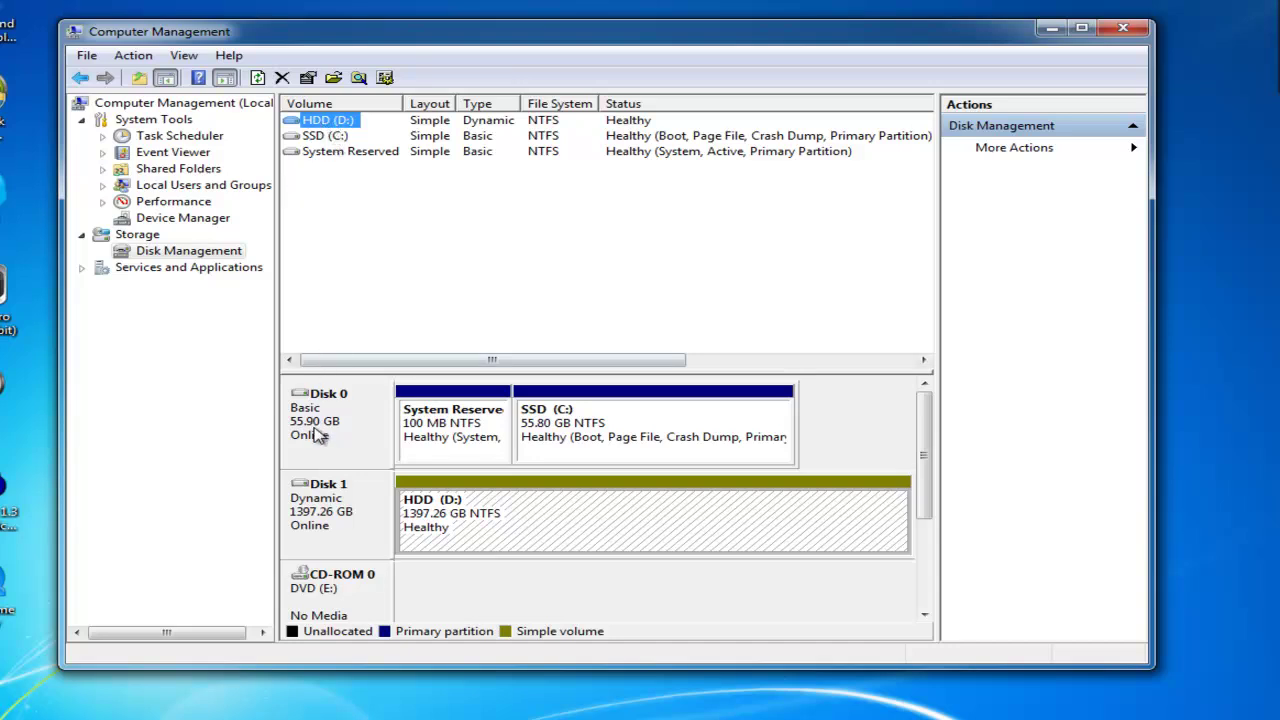
click(494, 533)
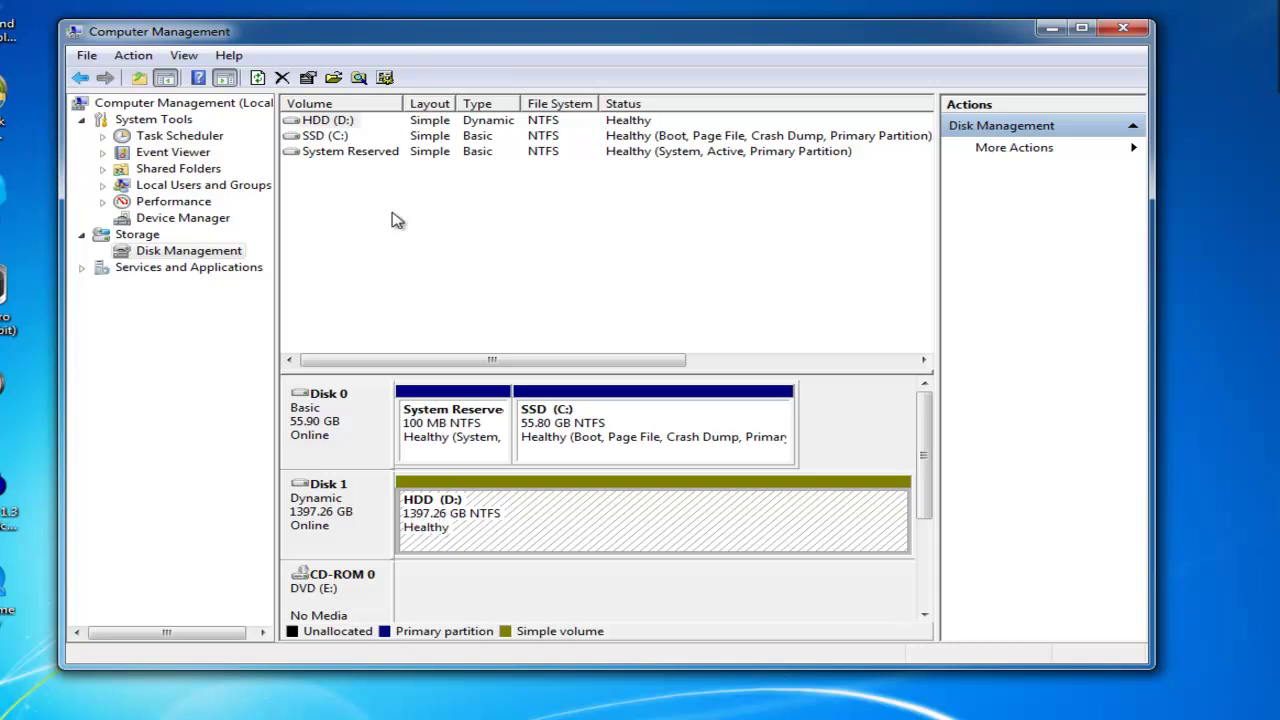
click(328, 121)
click(442, 508)
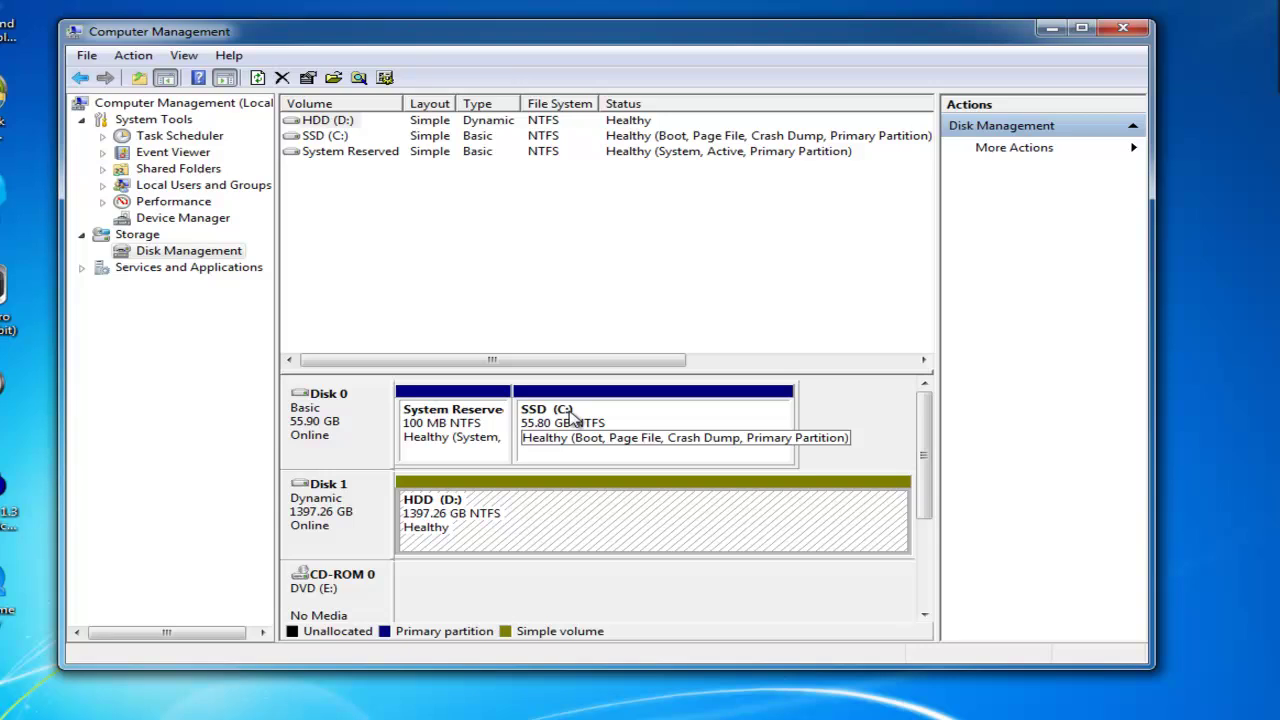
click(570, 416)
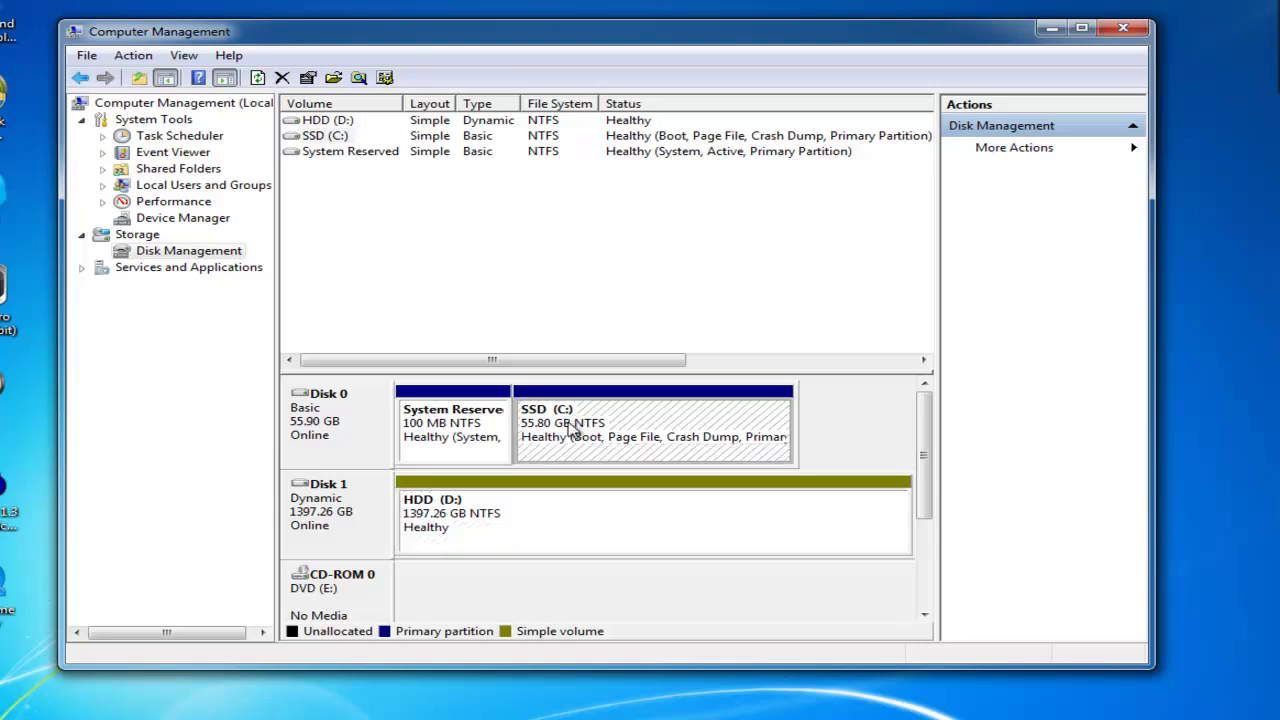
right_click(600, 458)
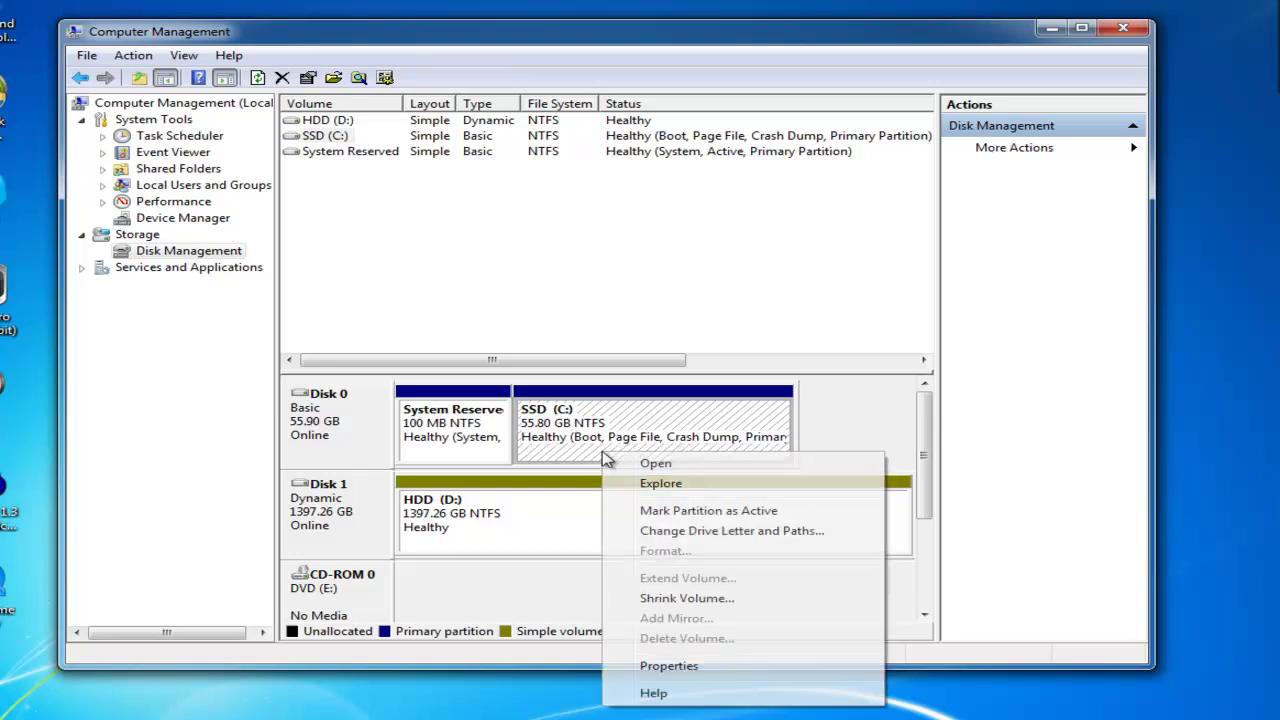
click(478, 512)
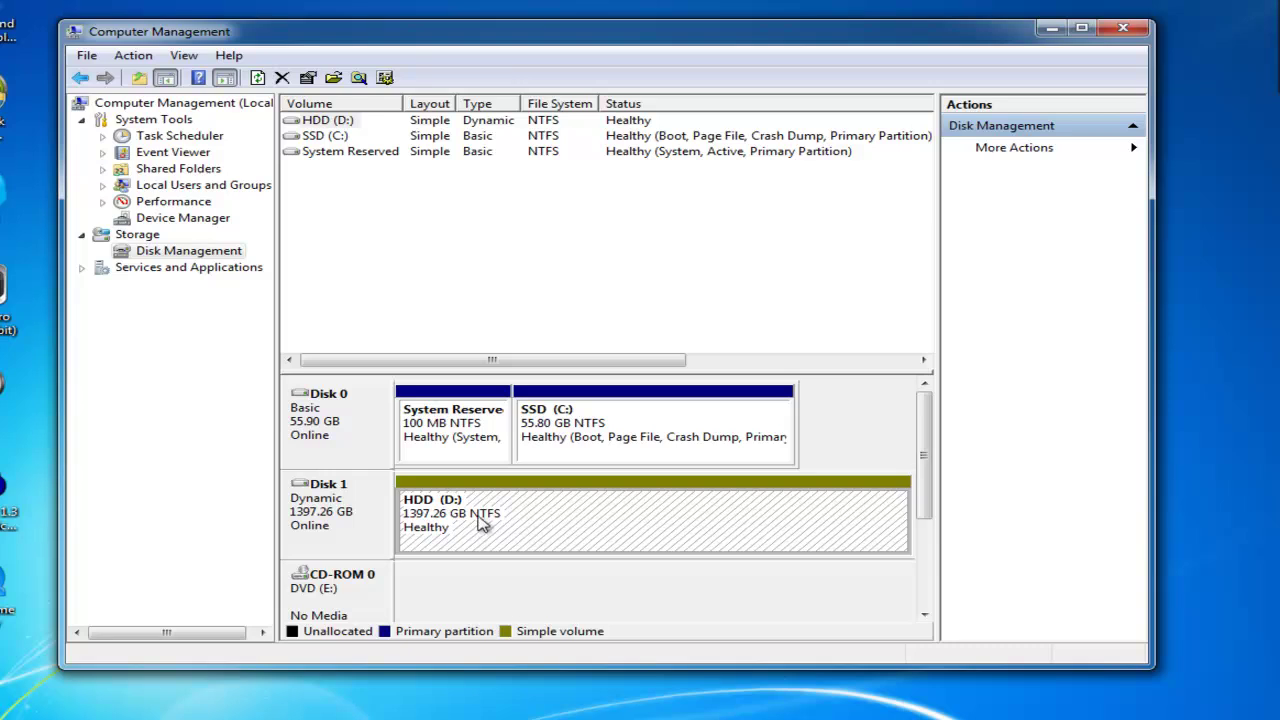
Choose Shrink Volume on HDD (D:) to see its 1351427 MB of shrinkable space
right_click(483, 513)
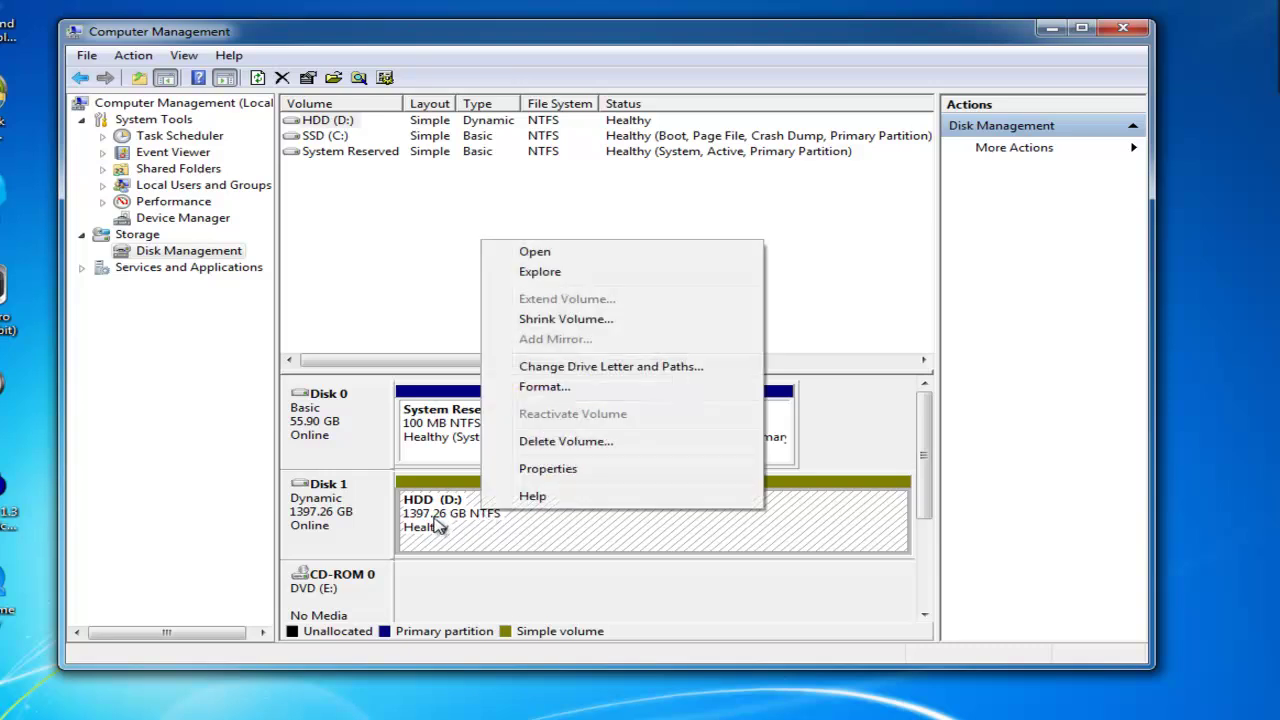
click(565, 319)
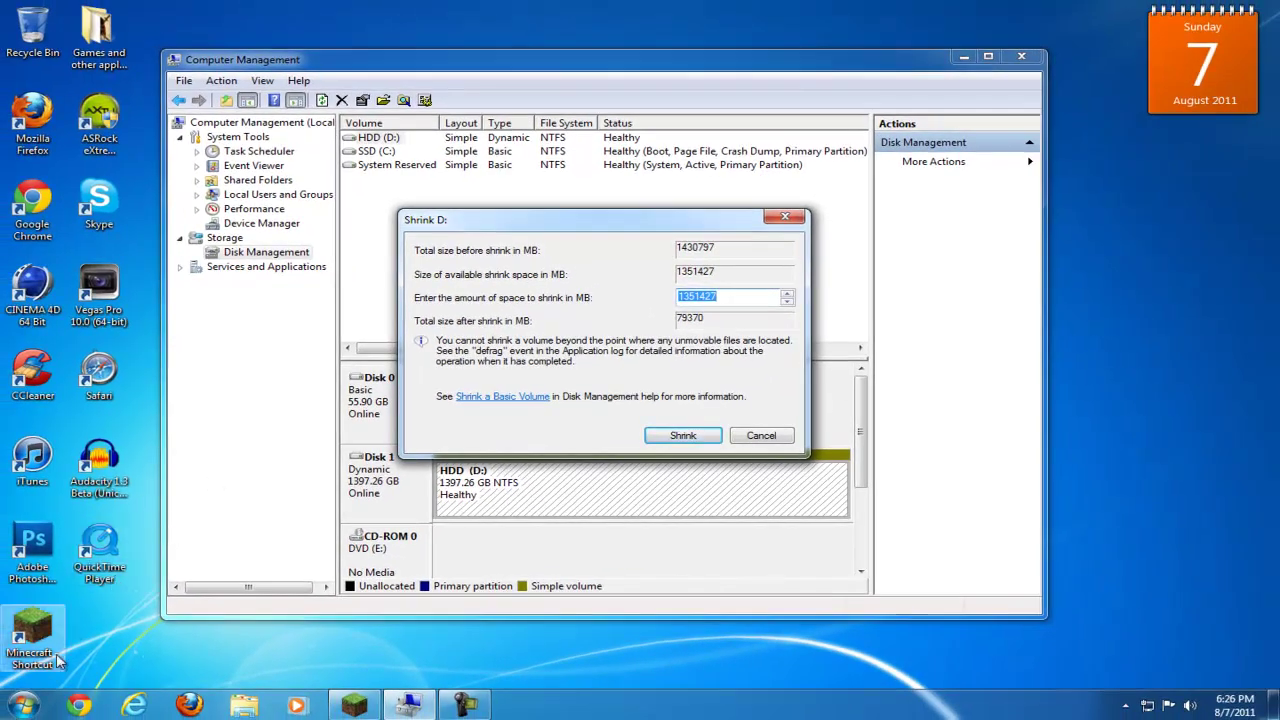
Launch Calculator and place it beside the Shrink D: dialog
click(22, 705)
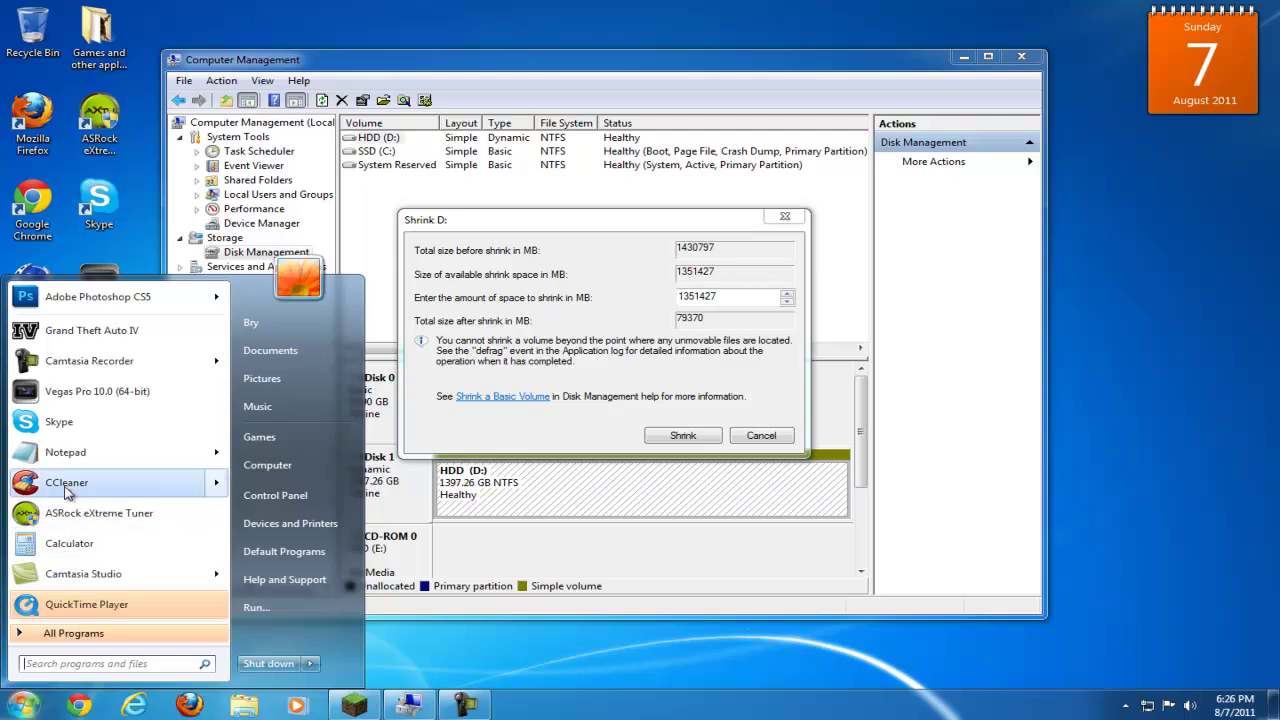
key(Escape)
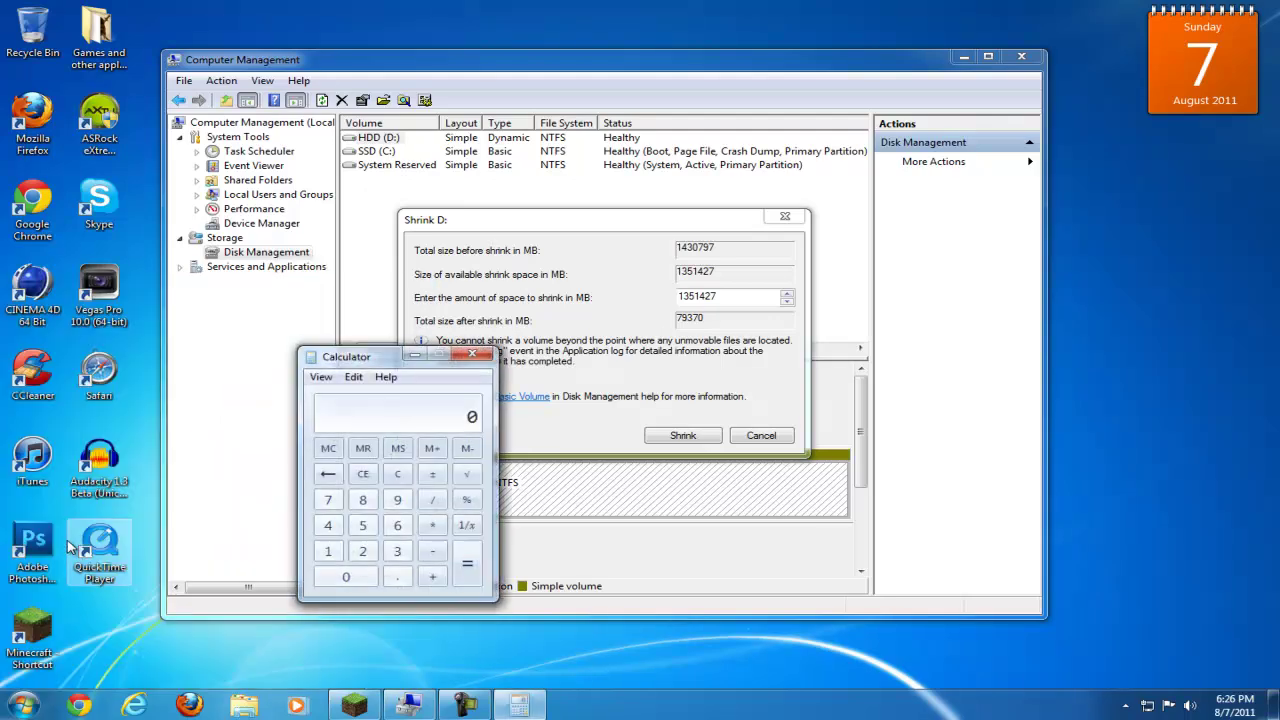
click(22, 705)
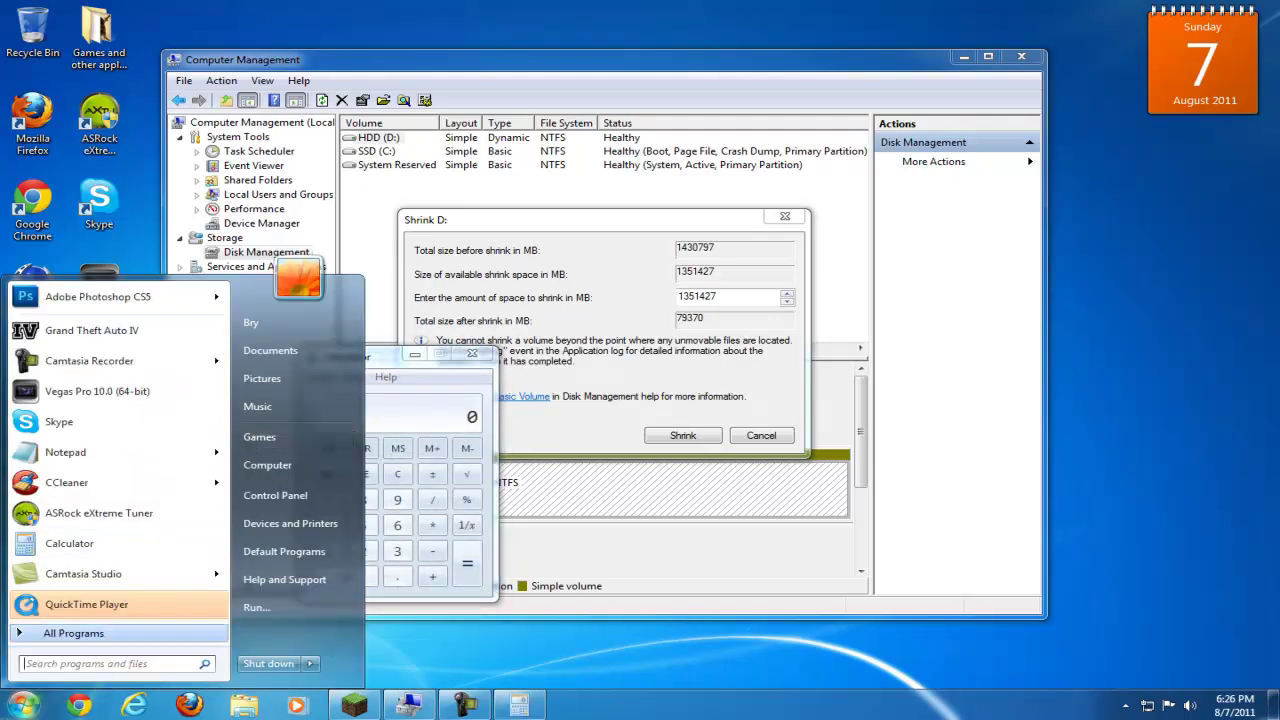
click(377, 434)
drag(350, 365, 228, 315)
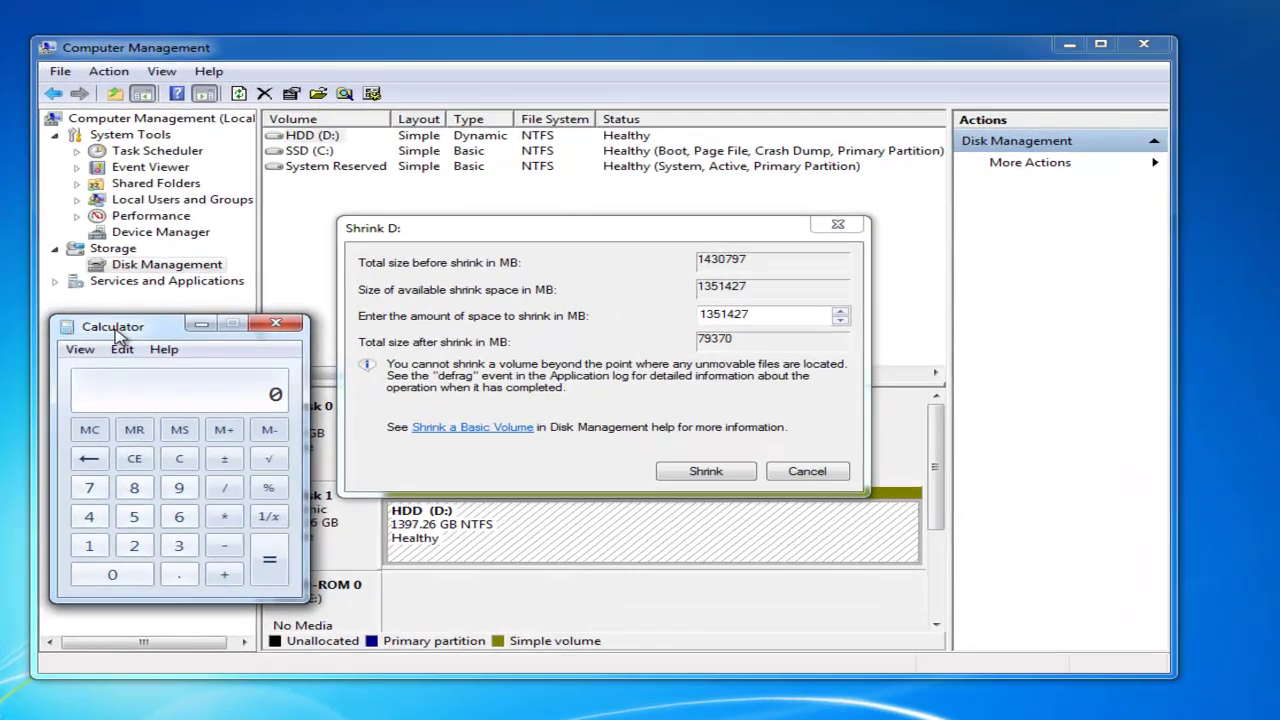
Compute 1024 × 200 in Calculator, giving 204800 MB
click(96, 552)
click(106, 575)
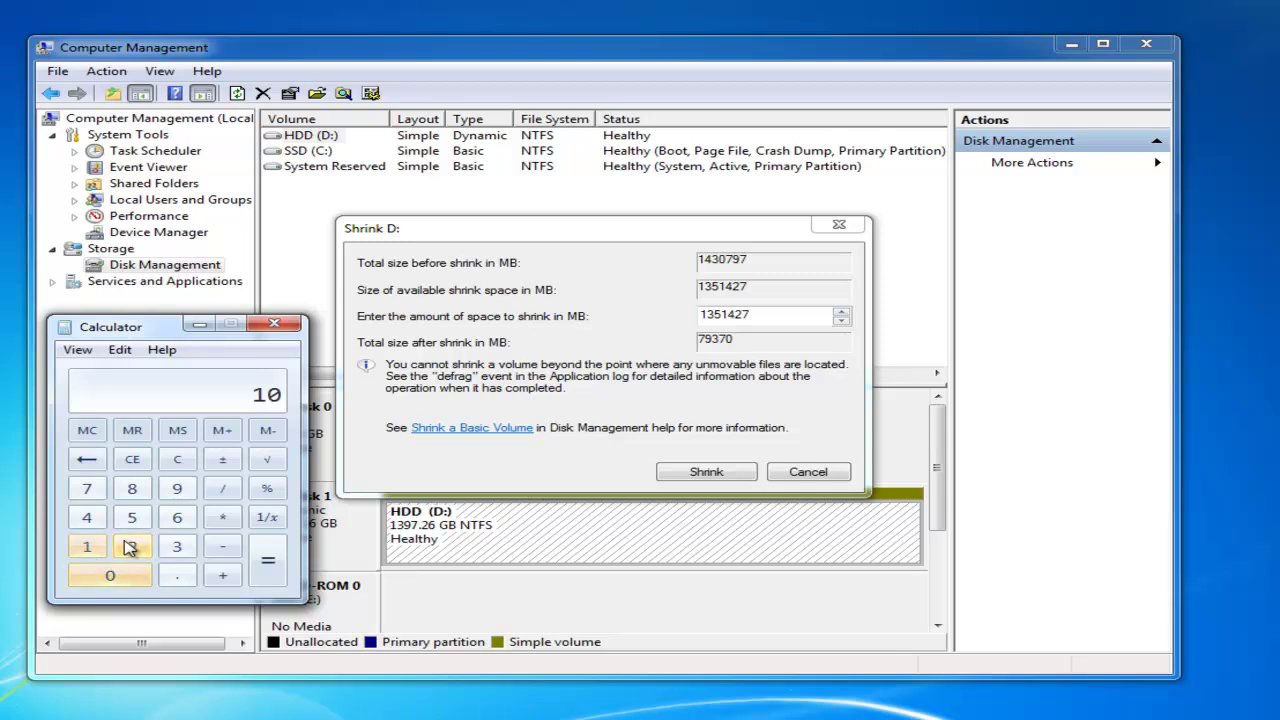
click(131, 546)
click(87, 517)
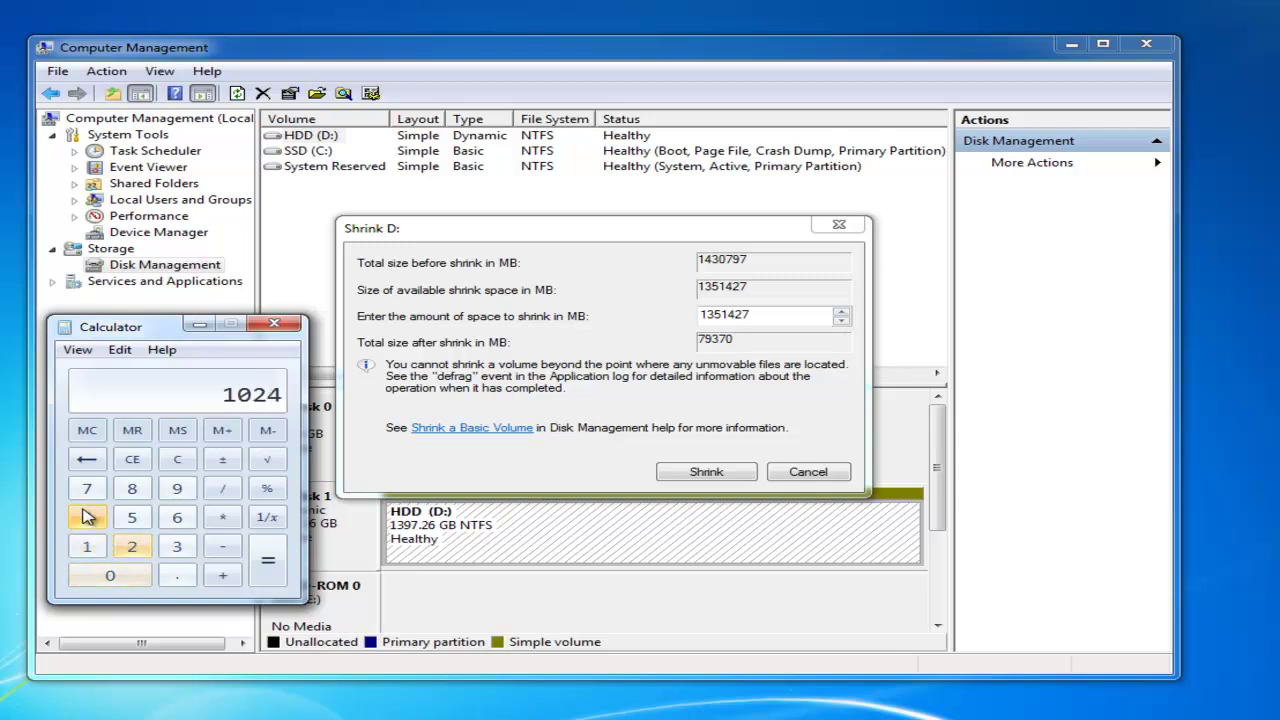
click(222, 520)
click(131, 546)
click(110, 575)
click(110, 575)
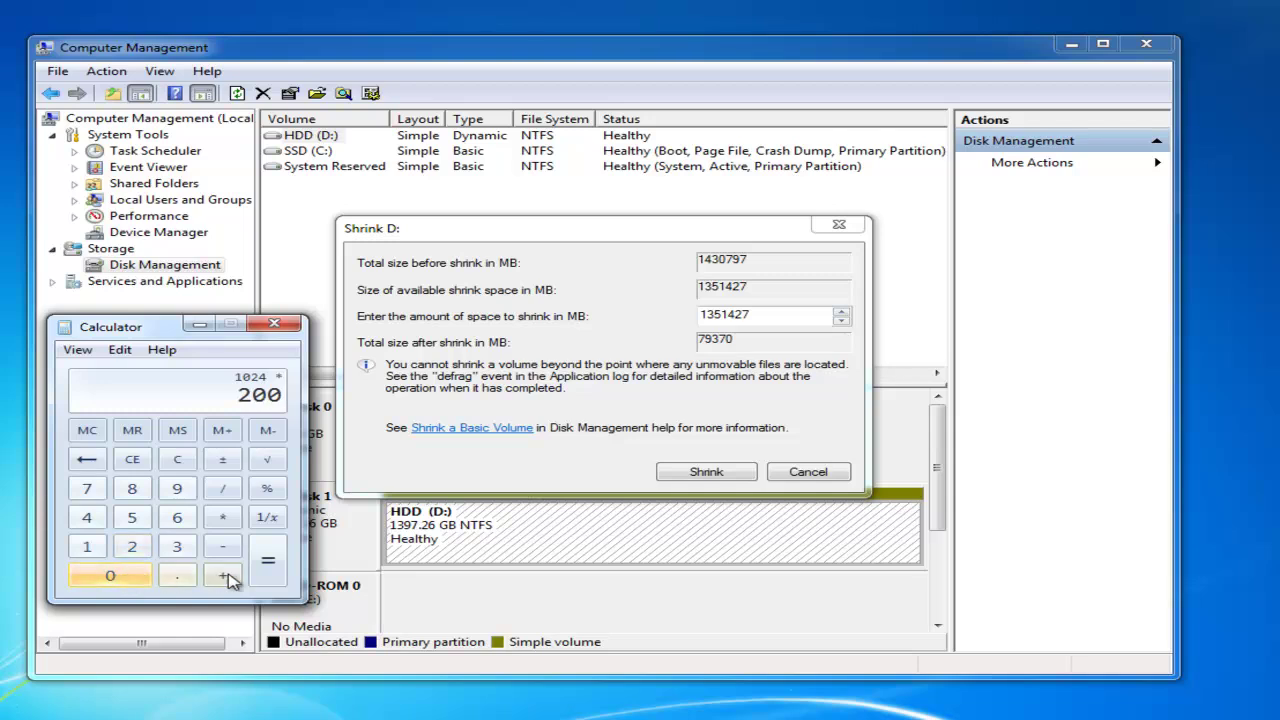
click(267, 562)
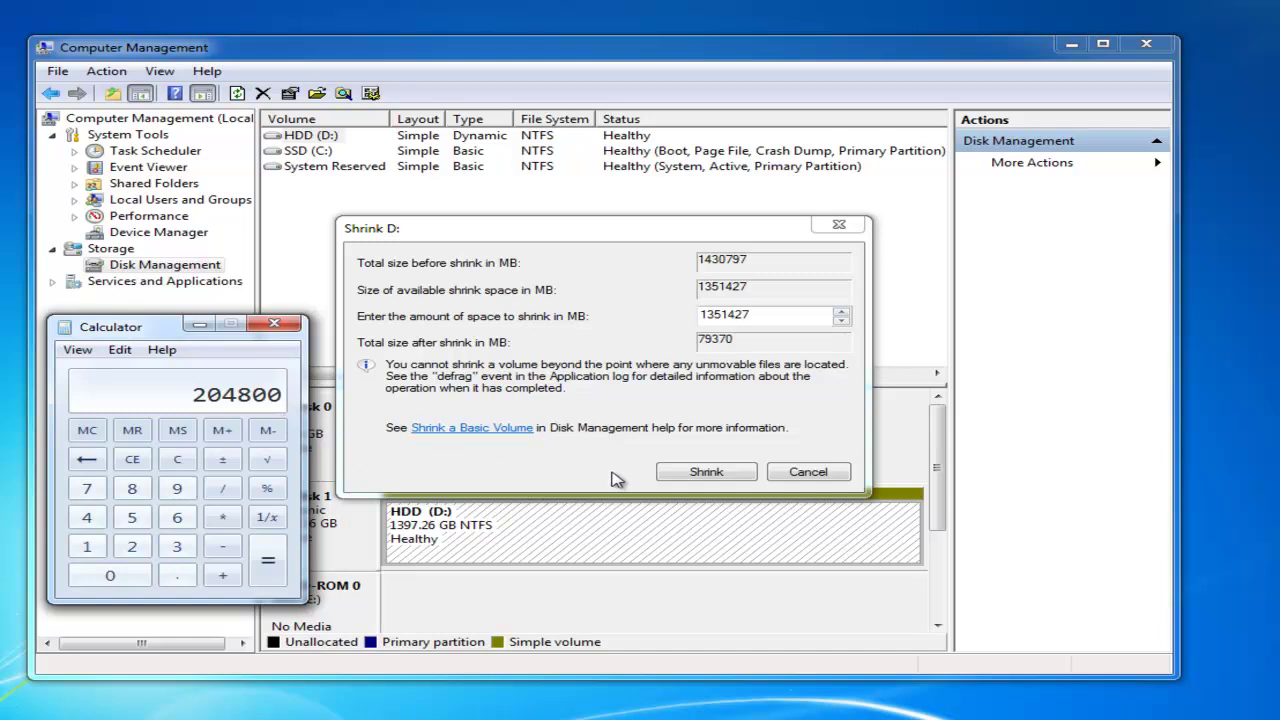
Replace the shrink amount 1351427 with 204800 MB
click(752, 314)
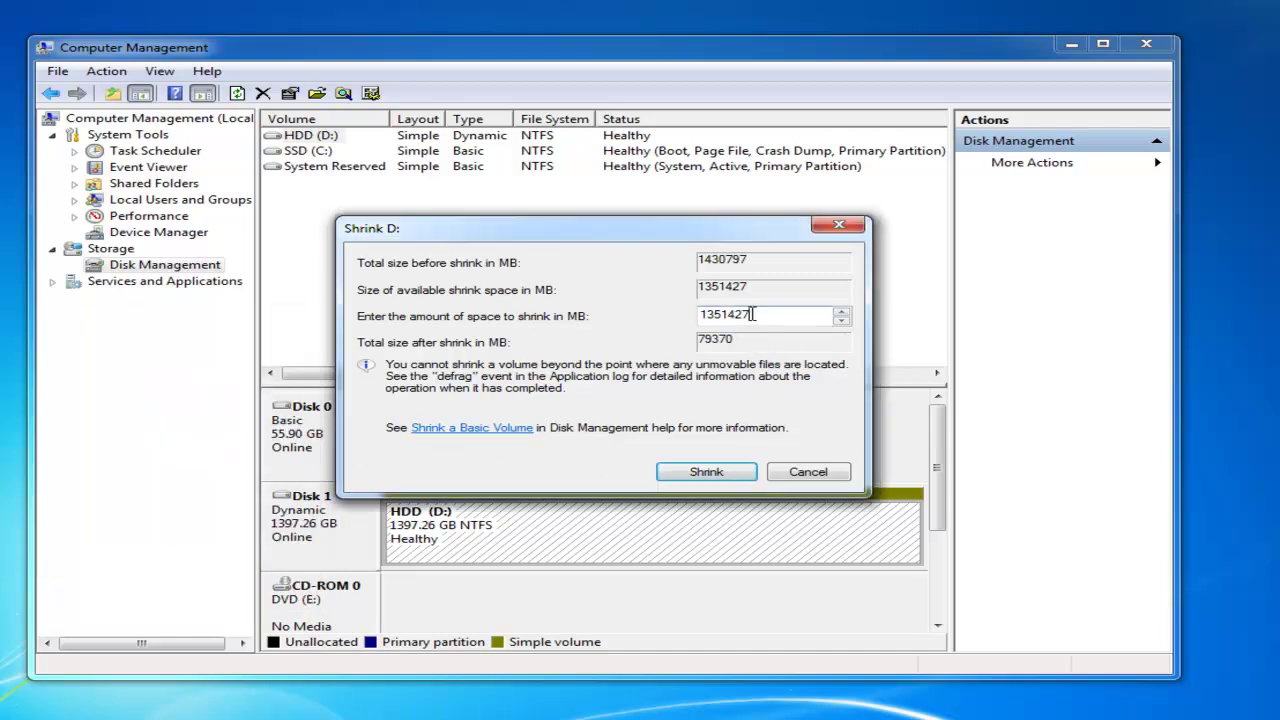
key(alt+Tab)
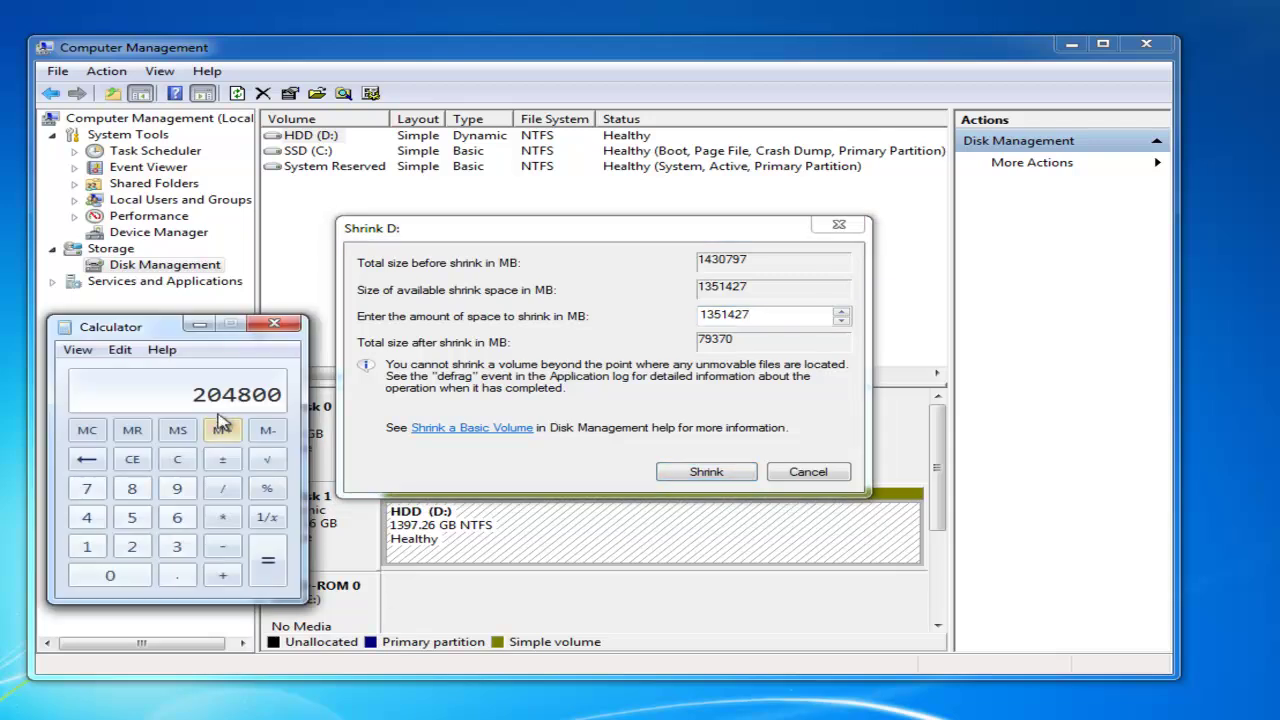
click(592, 316)
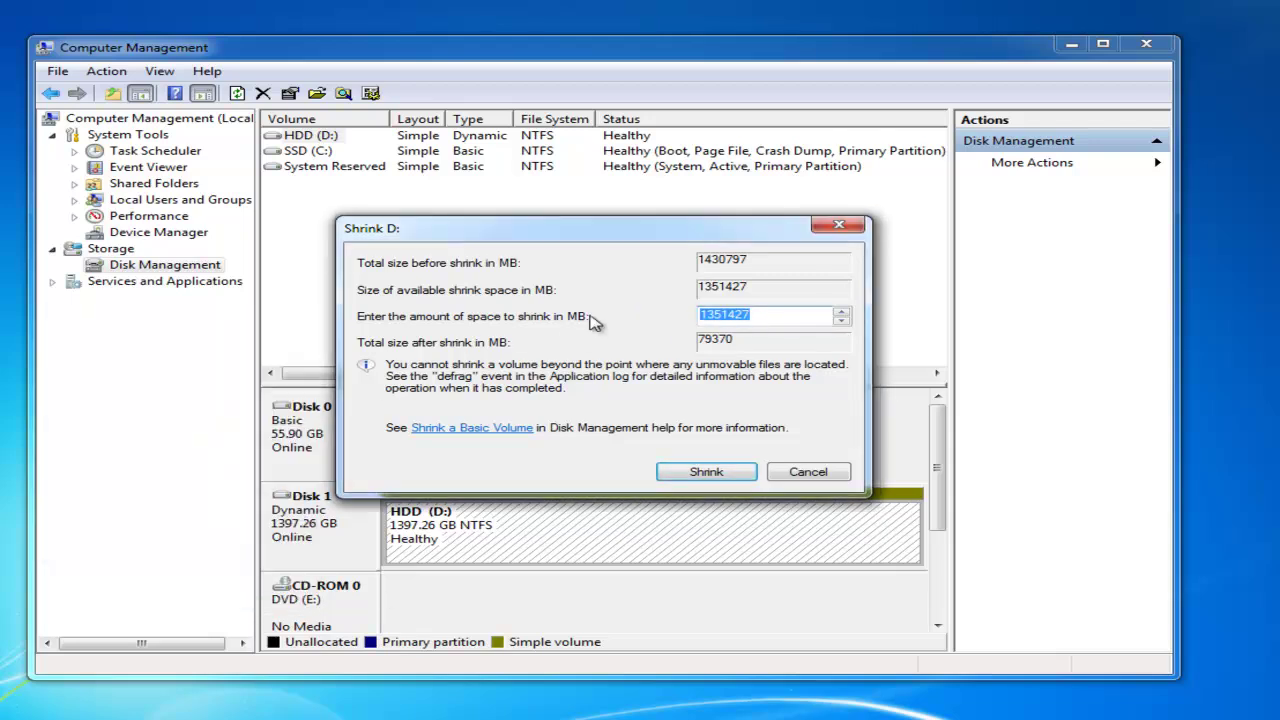
text(204800)
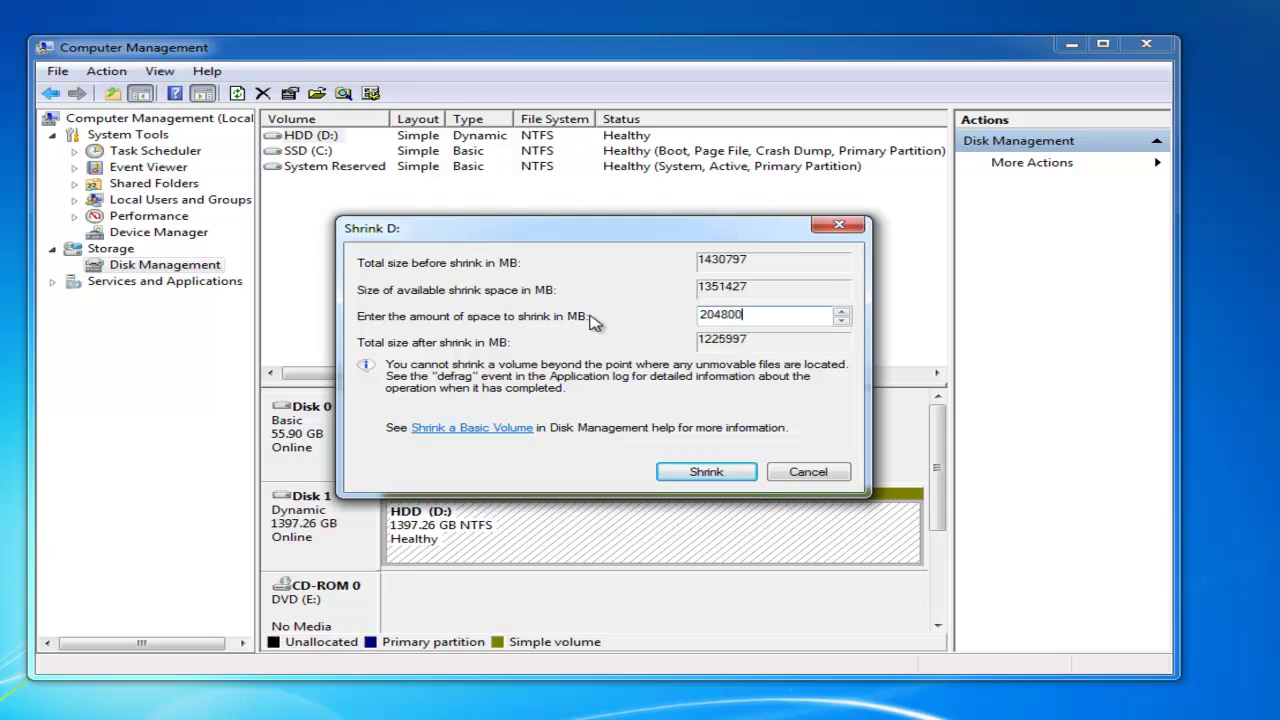
Move Calculator away from the shrink settings and close it
key(alt+Tab)
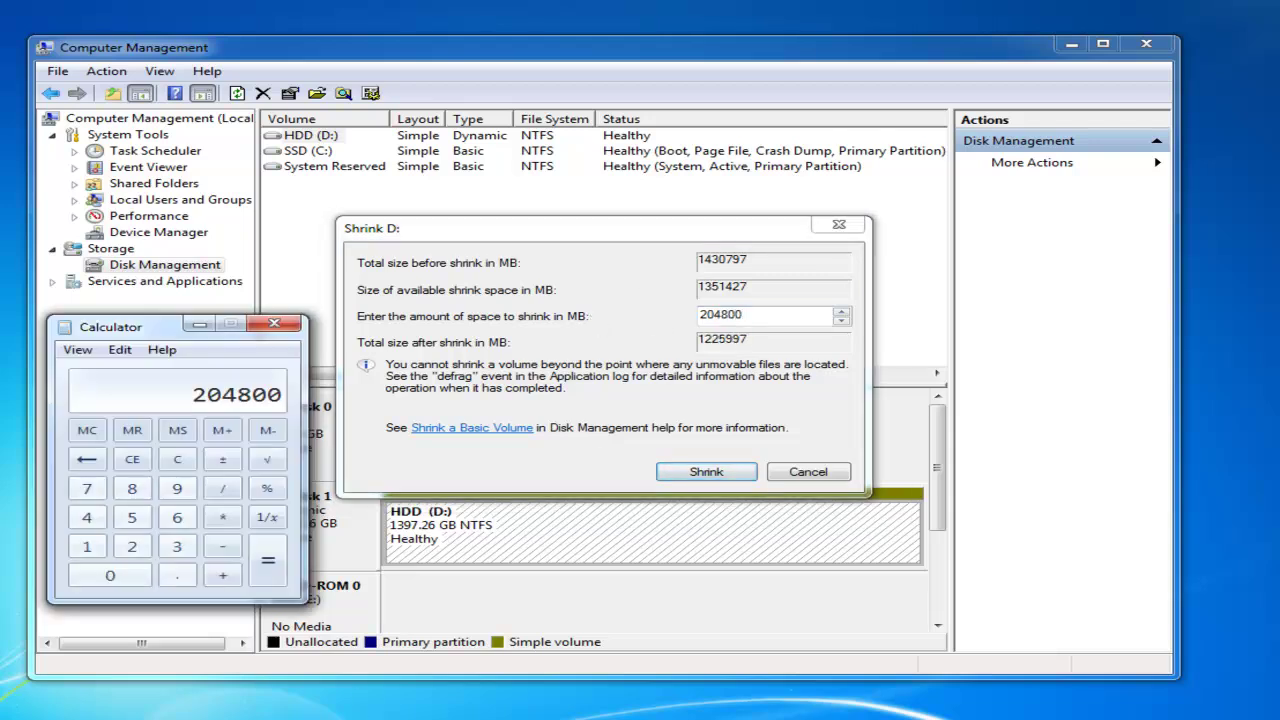
mouse_move(160, 340)
mouse_down()
mouse_move(176, 344)
mouse_move(75, 310)
mouse_move(167, 323)
mouse_up()
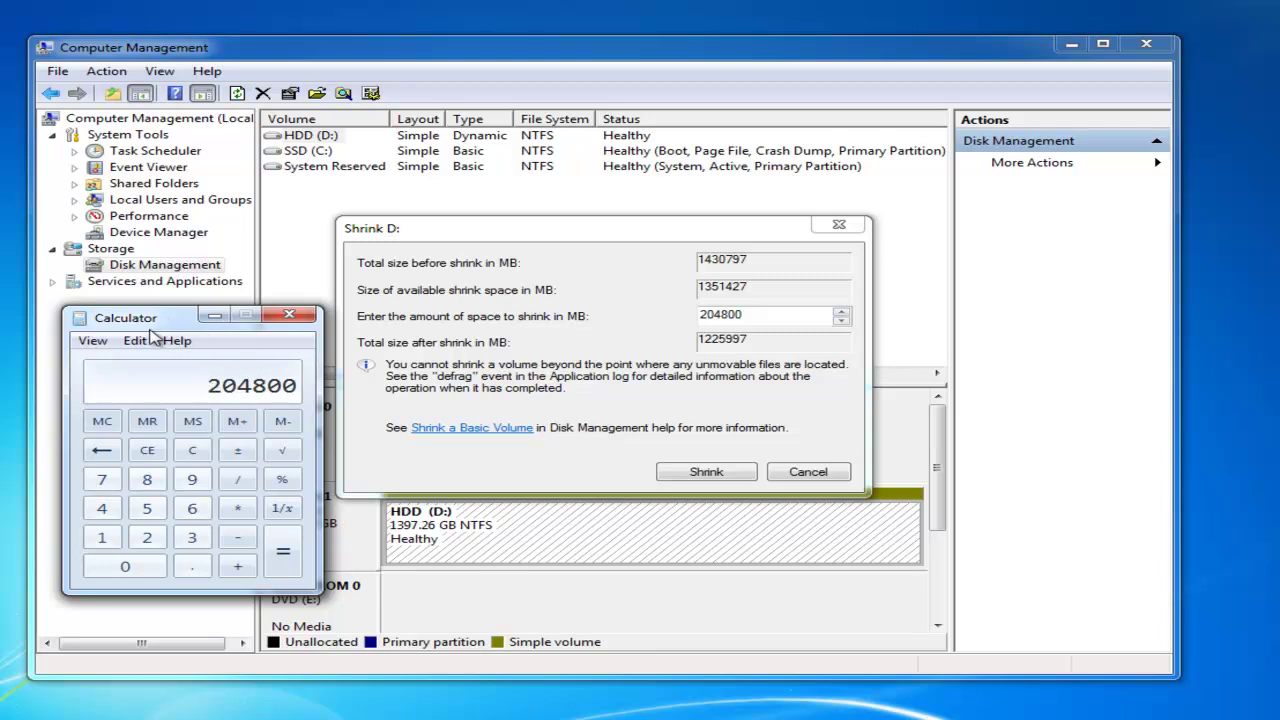
drag(157, 326, 100, 305)
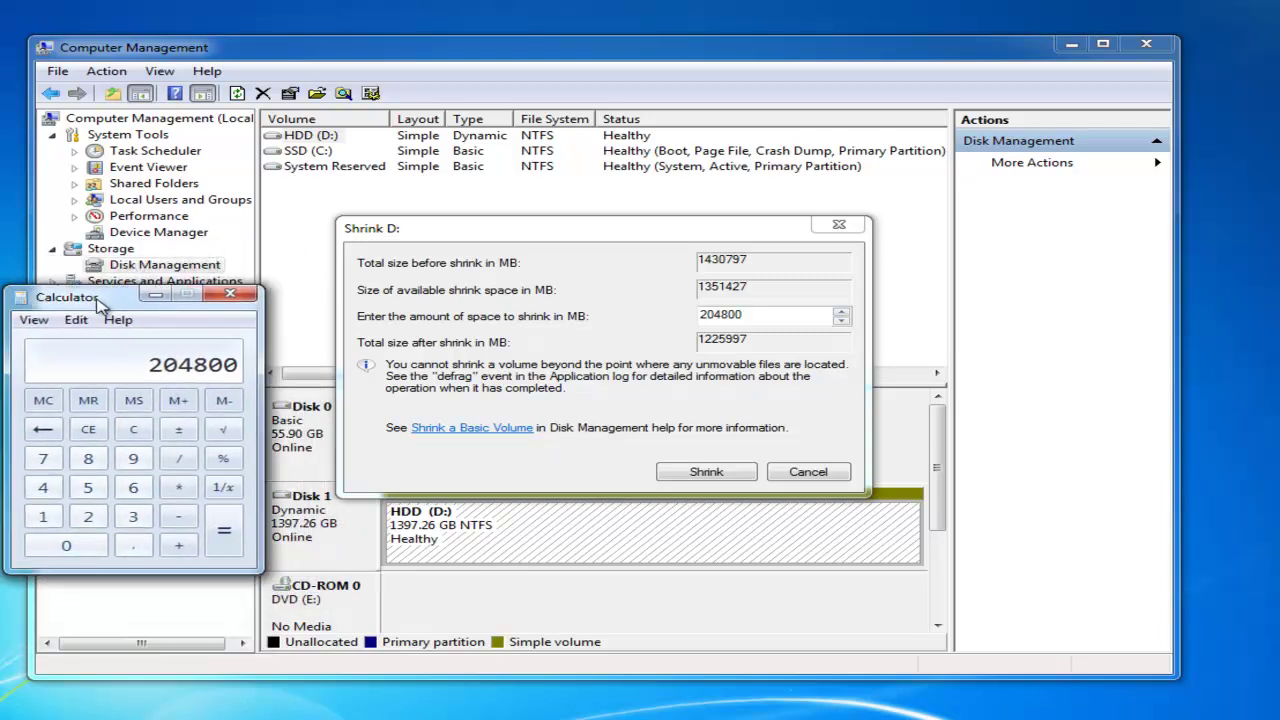
click(229, 298)
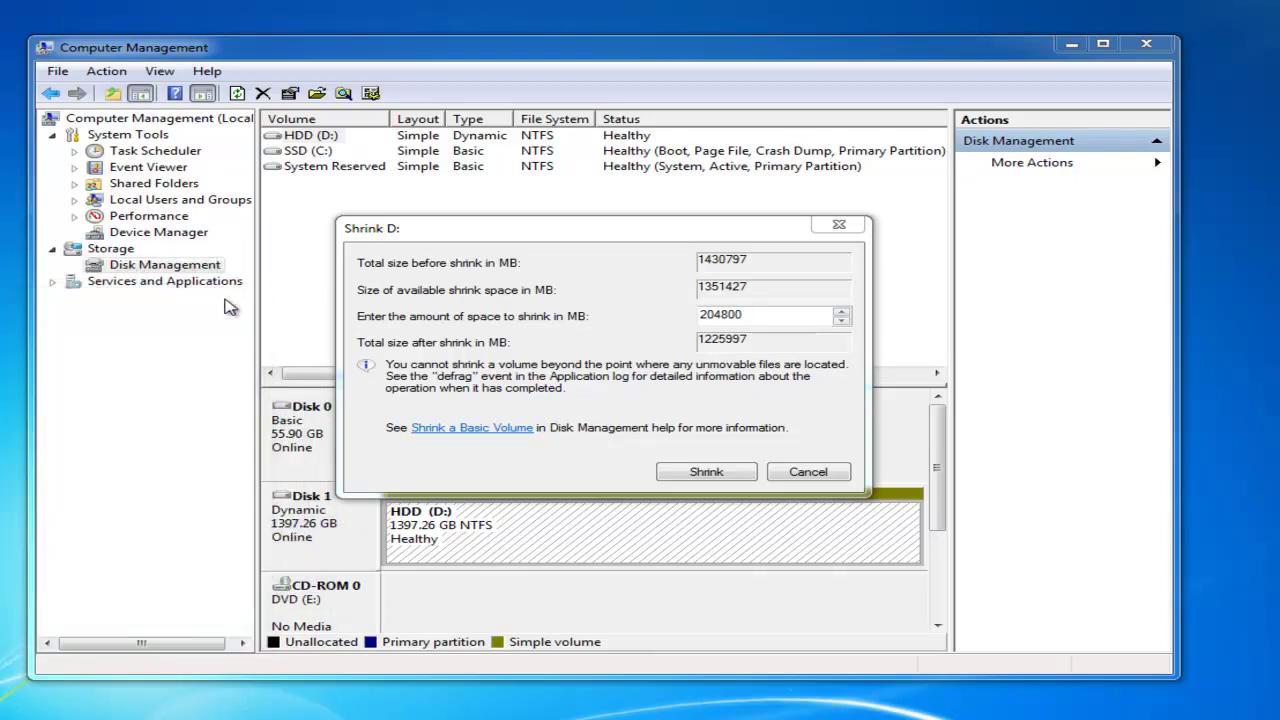
Shrink D: by 204800 MB and select the resulting 200 GB unallocated space on Disk 1
click(702, 472)
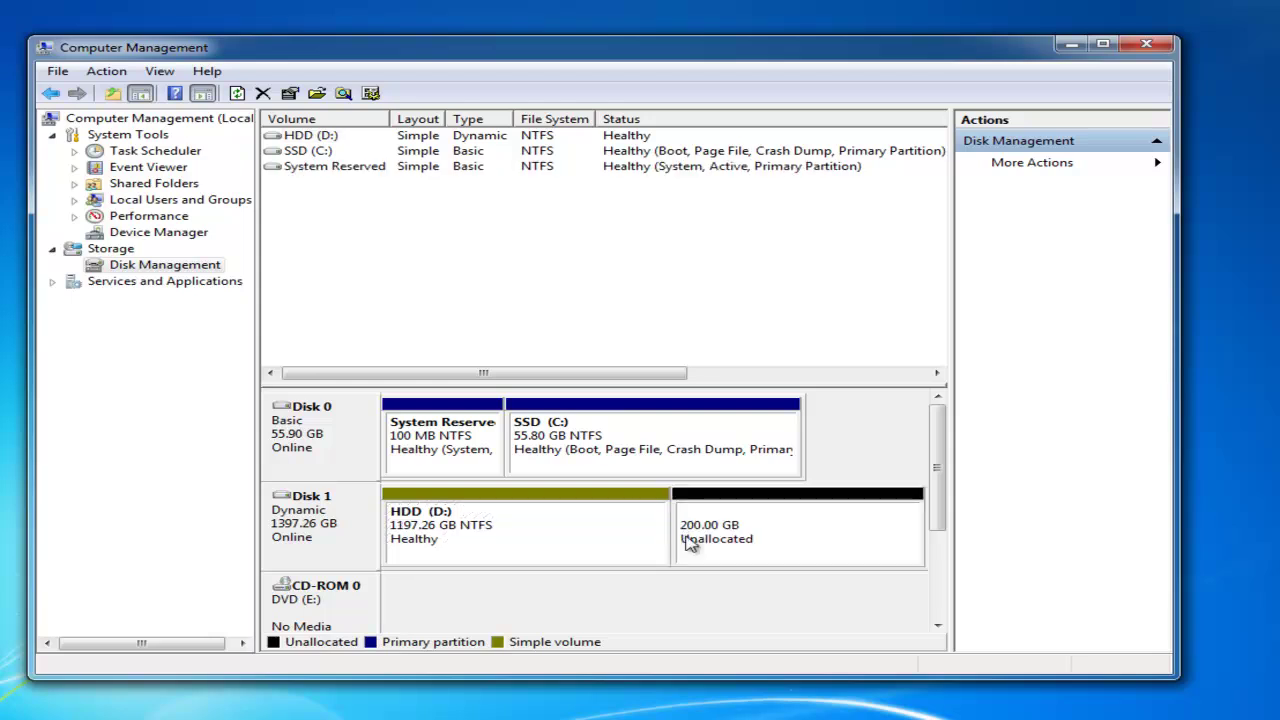
click(748, 545)
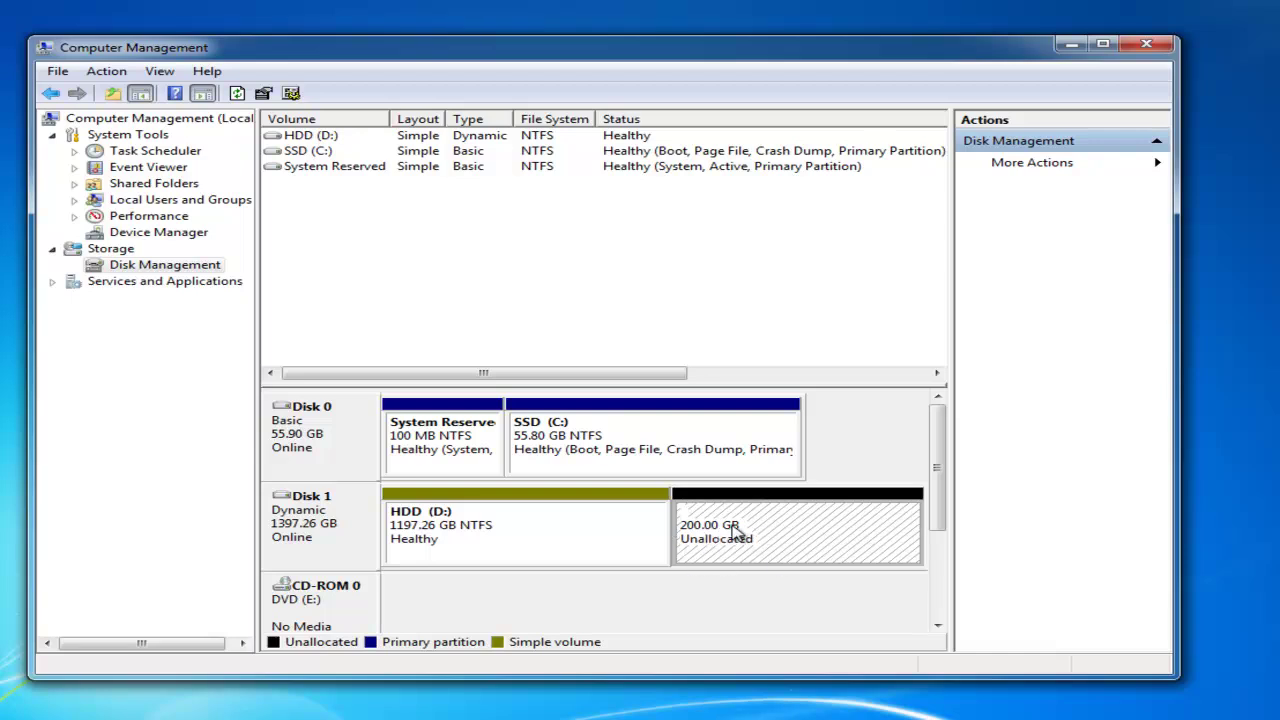
Start a New Simple Volume on the unallocated space, keeping 204799 MB and assigning drive letter B
right_click(734, 533)
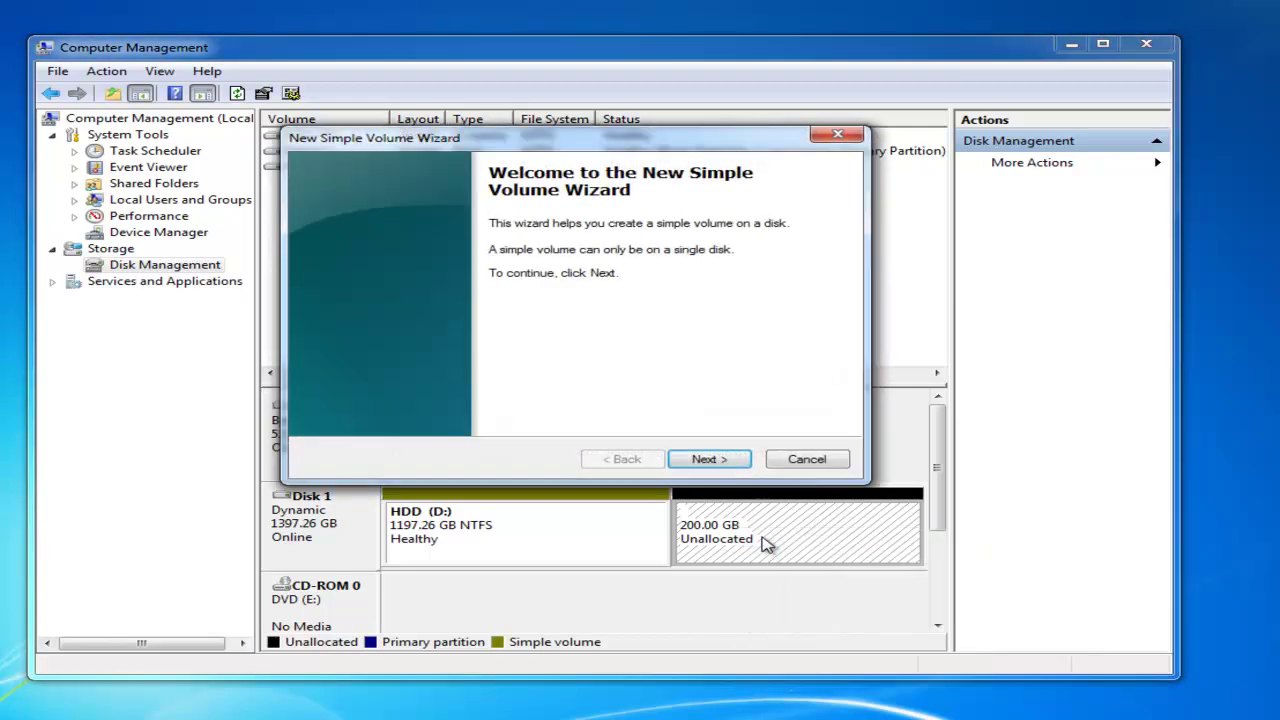
click(705, 462)
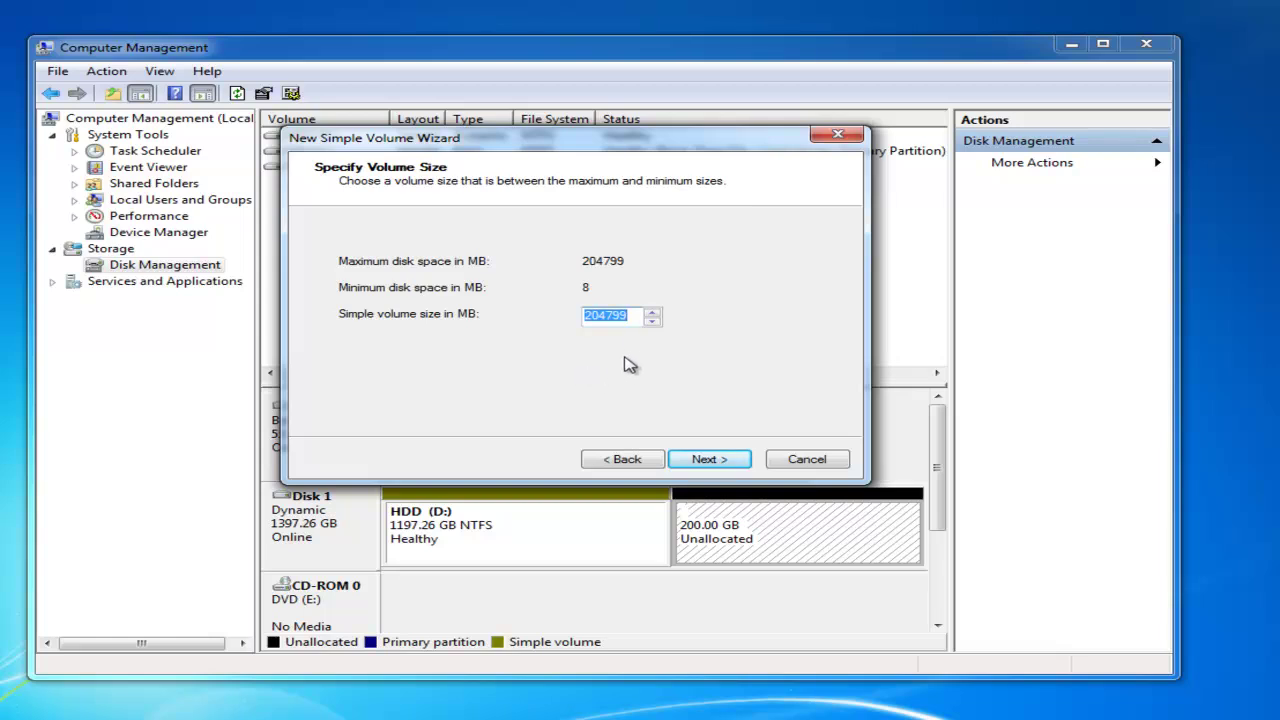
click(703, 461)
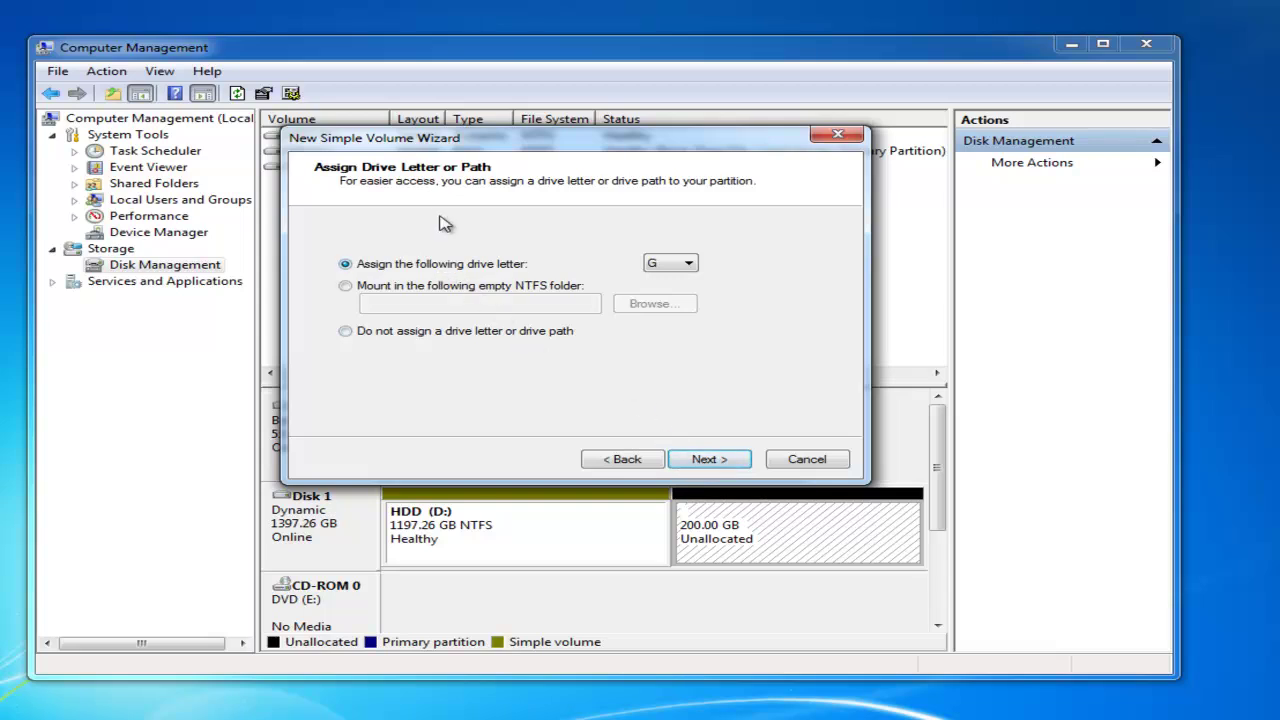
click(688, 264)
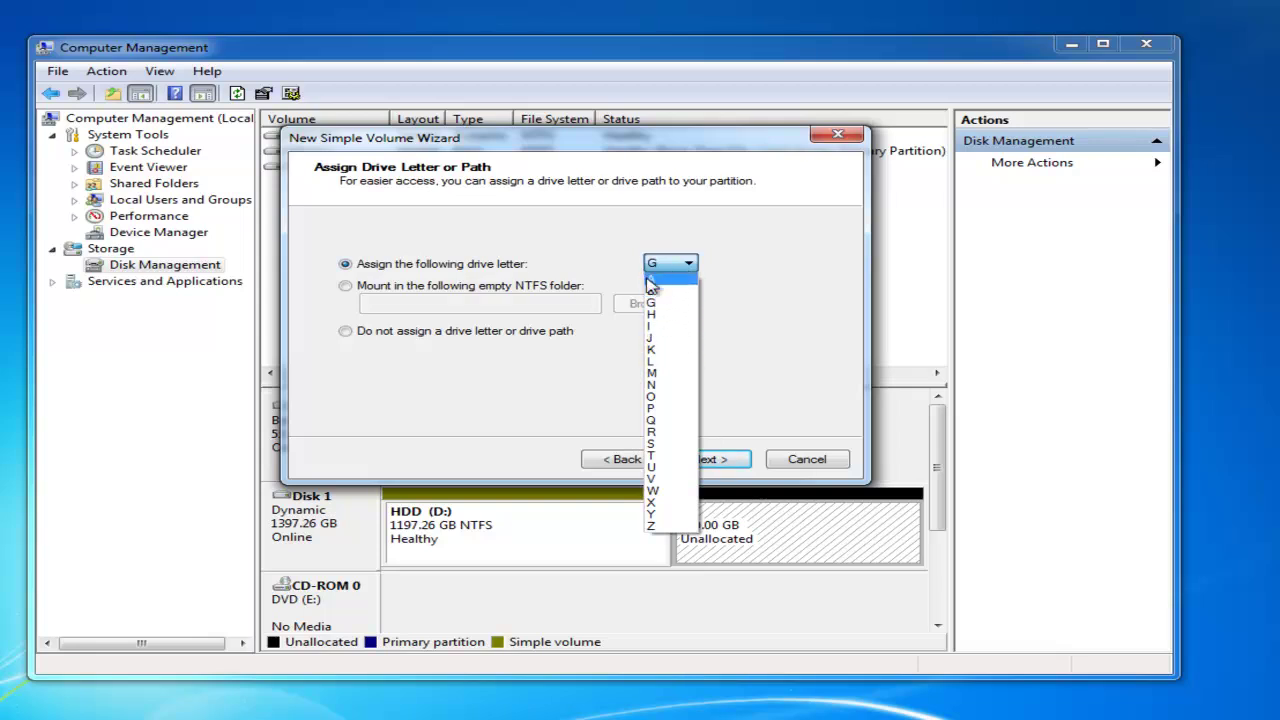
click(676, 291)
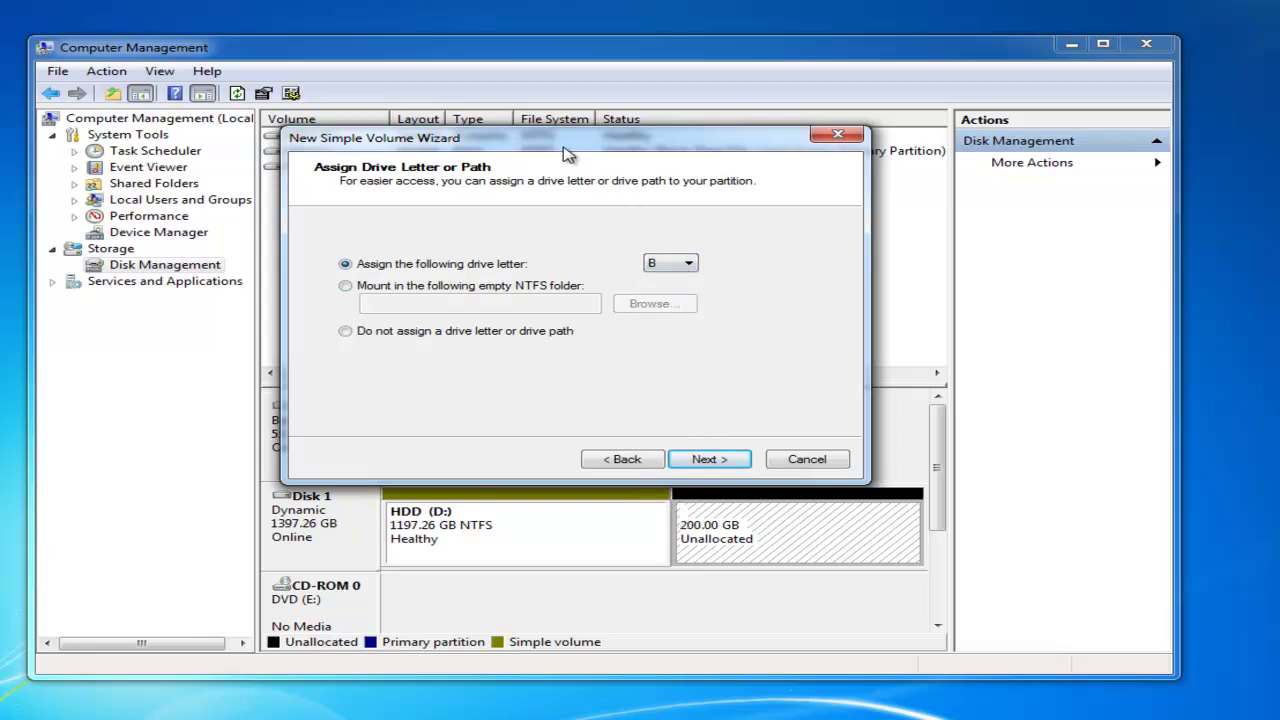
drag(563, 142, 632, 148)
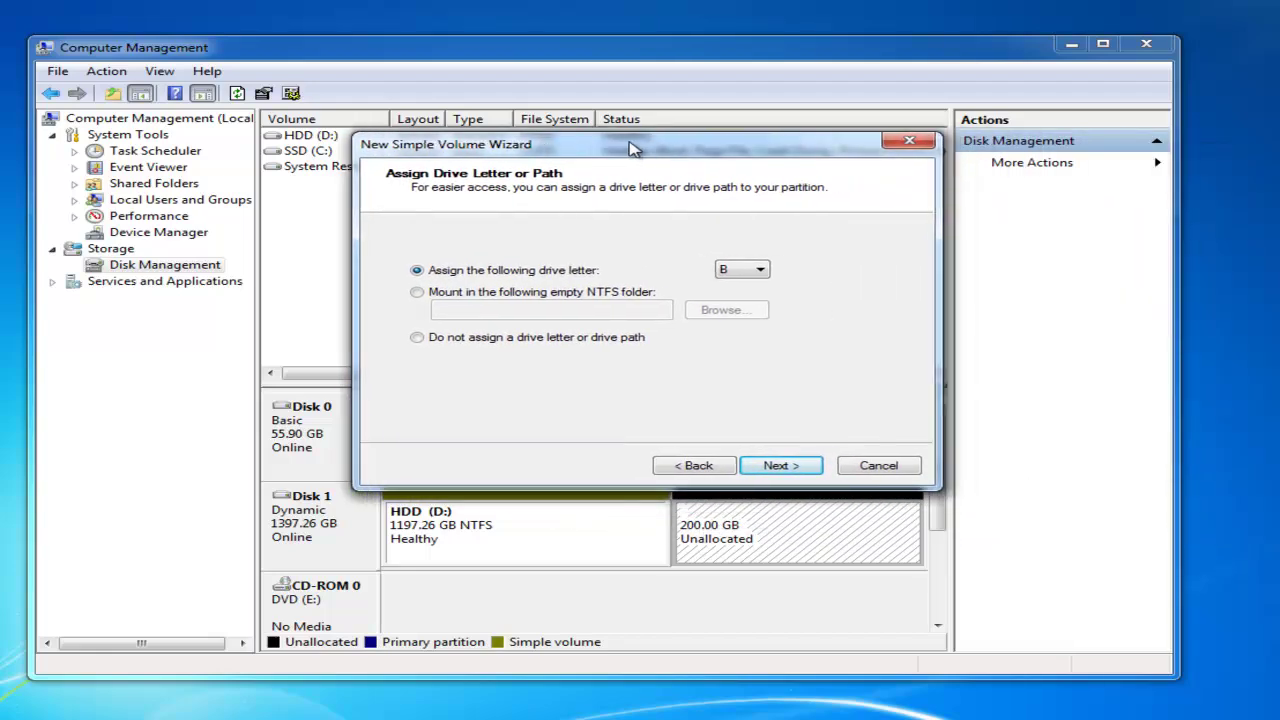
click(780, 466)
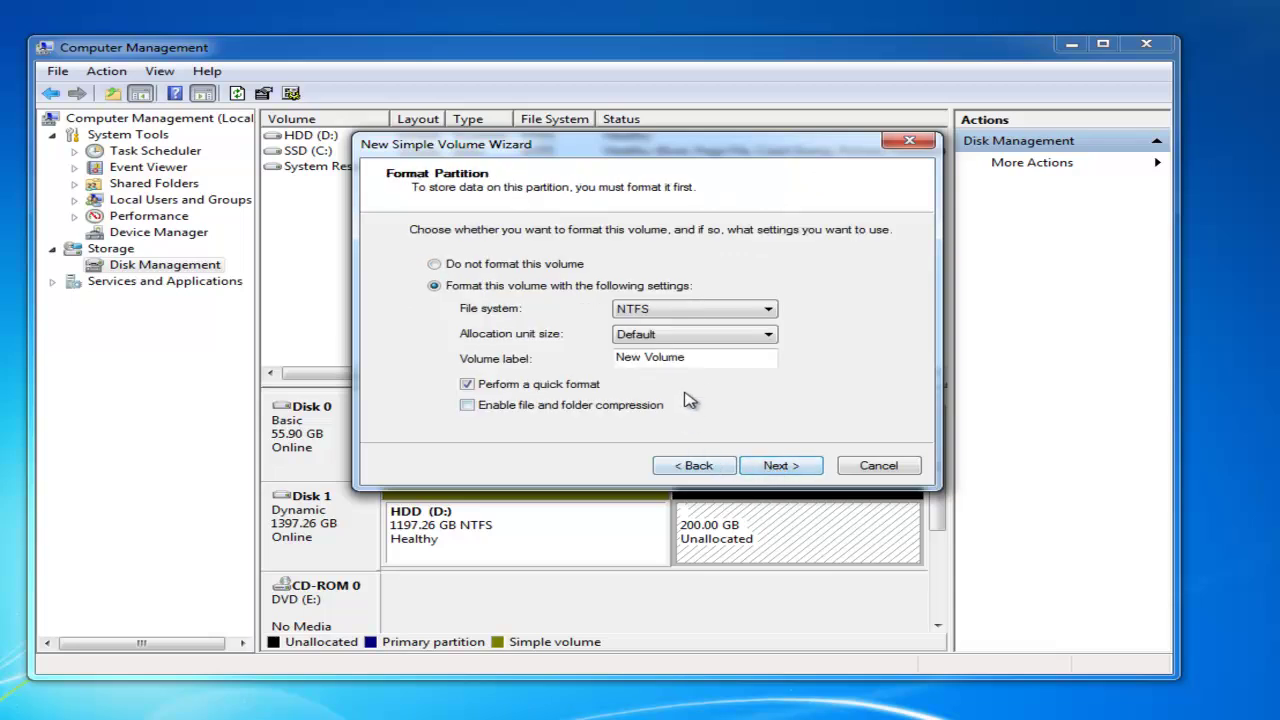
Label the volume 'Sample Partition', keep NTFS with default allocation size, and continue to the summary
drag(693, 358, 577, 358)
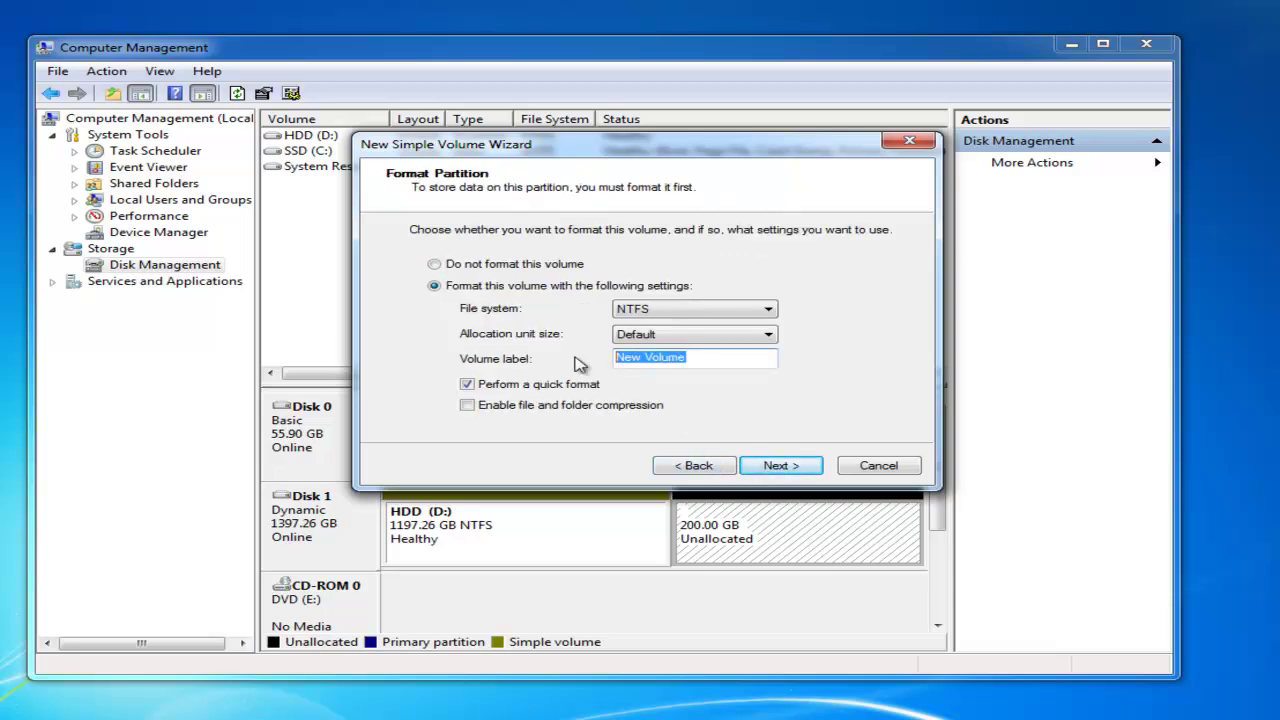
key(BackSpace)
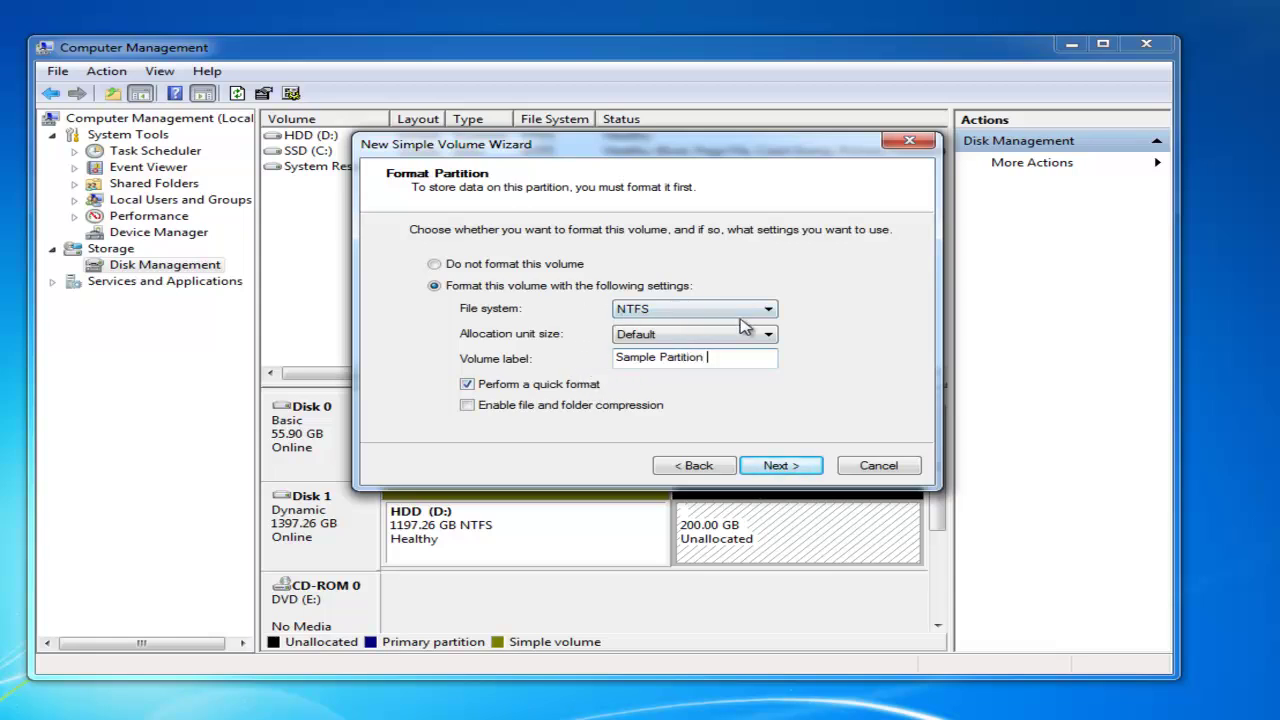
click(670, 345)
click(677, 337)
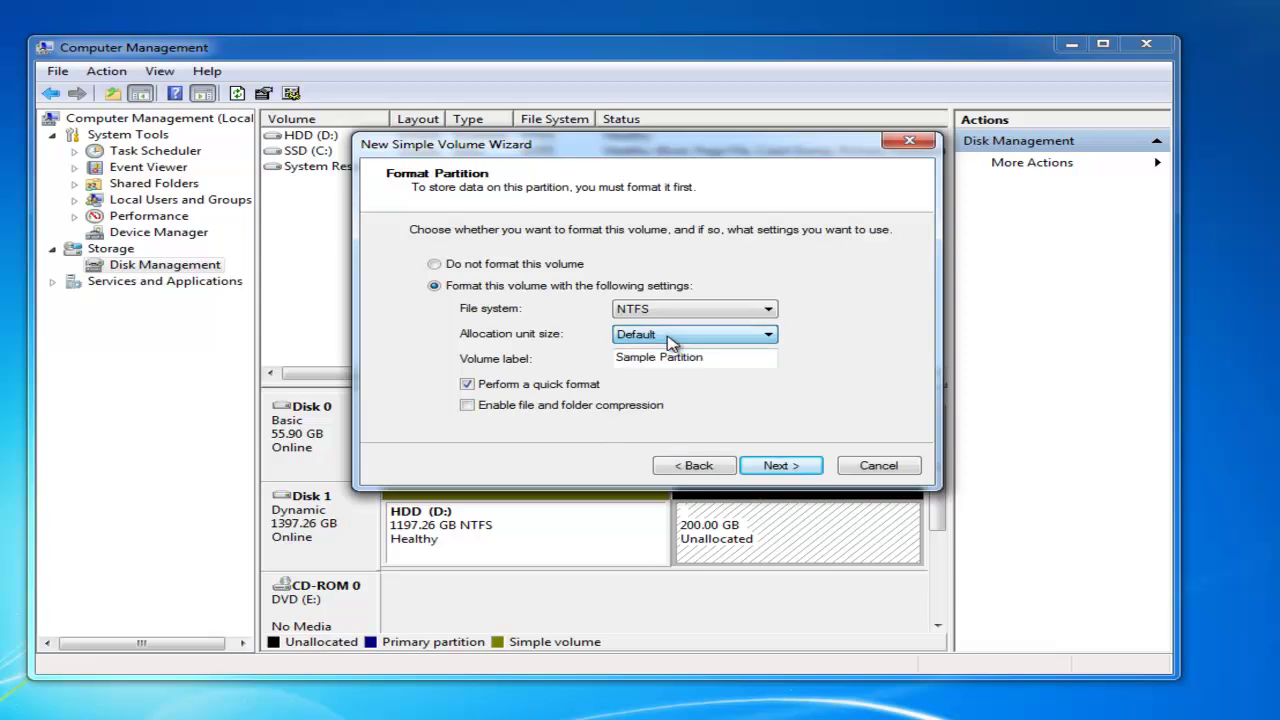
click(668, 309)
click(648, 314)
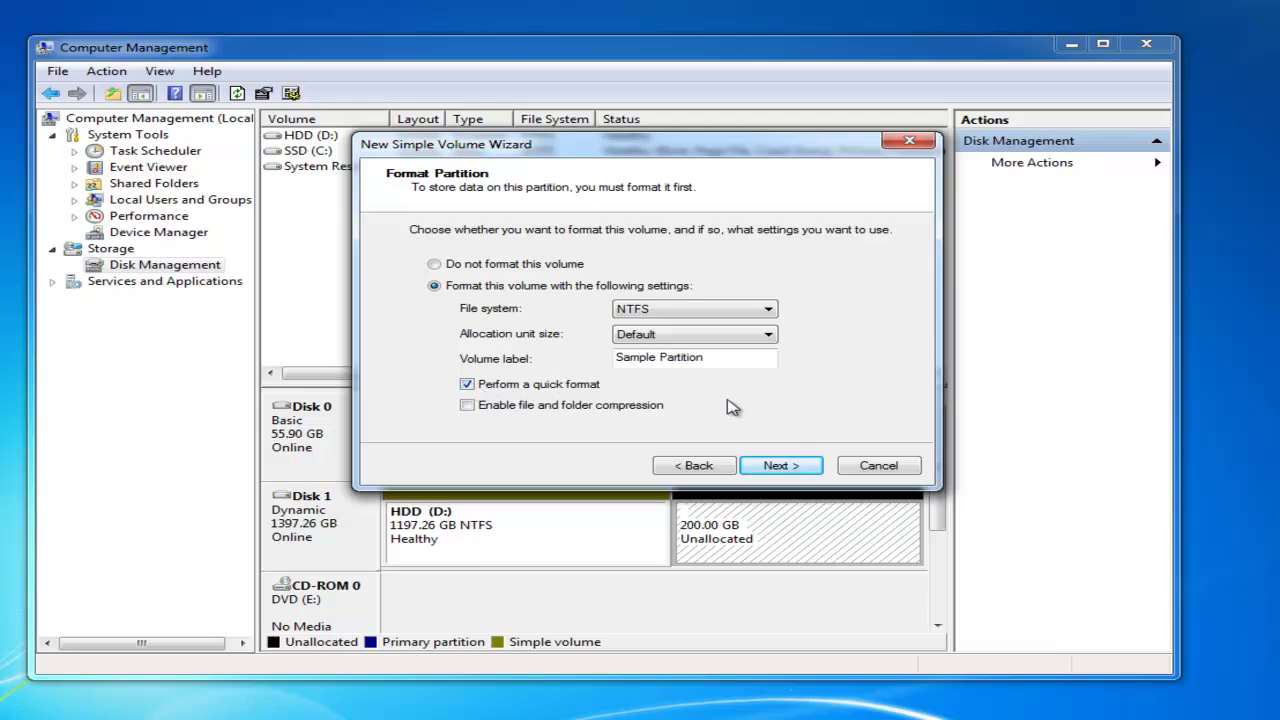
click(787, 467)
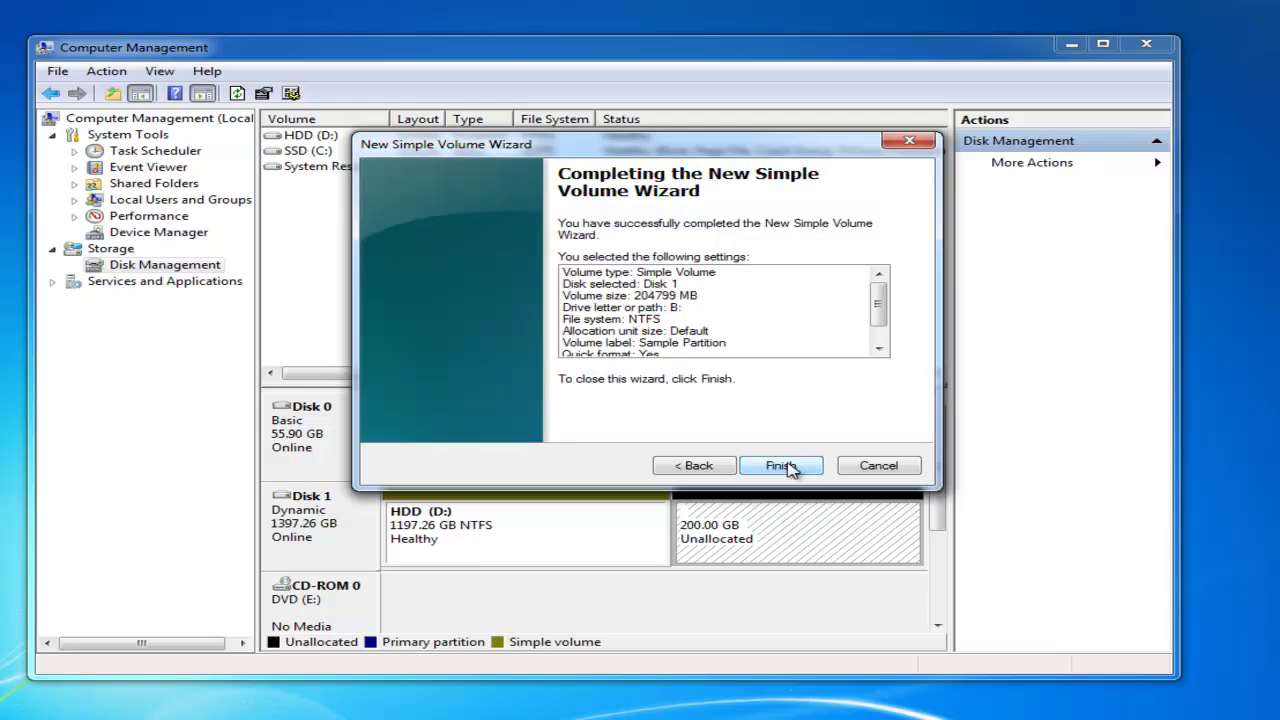
Finish the wizard and select the new 200.00 GB NTFS Sample Partition (B:) on Disk 1
click(788, 467)
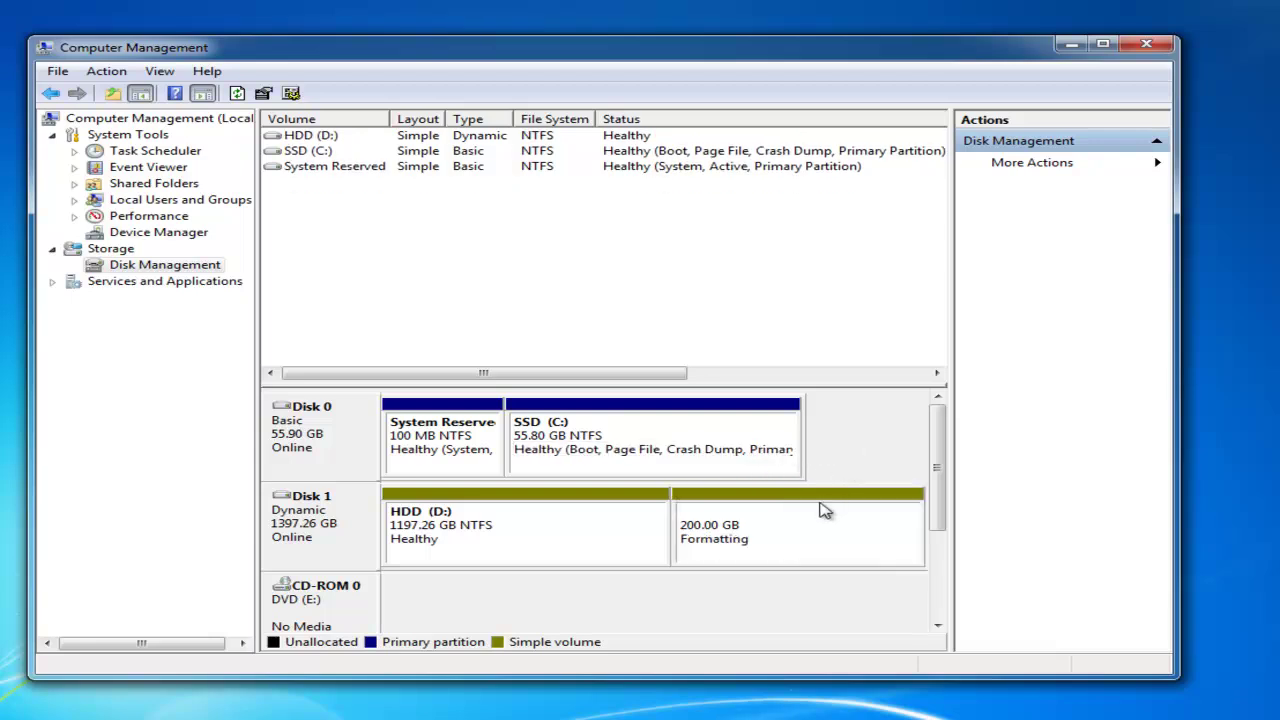
click(724, 538)
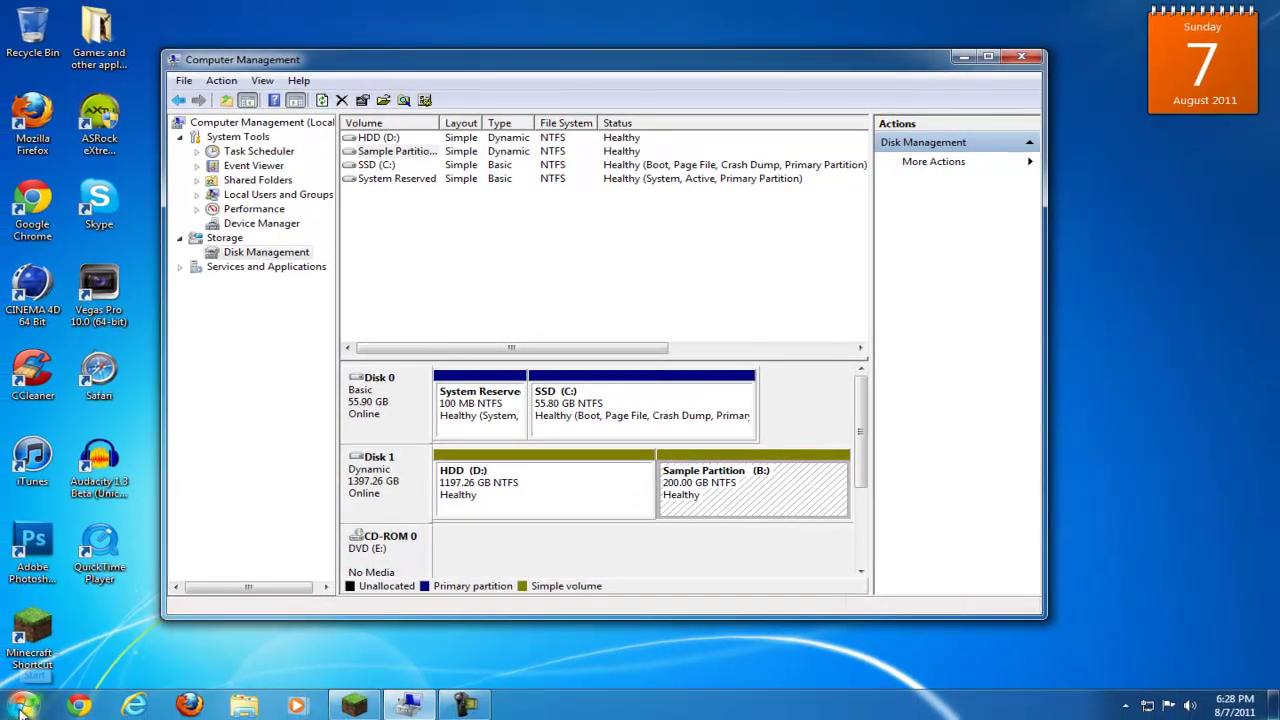
Check in Computer that Sample Partition (B:) is listed with 199 GB free, opening it and returning
click(25, 707)
click(267, 465)
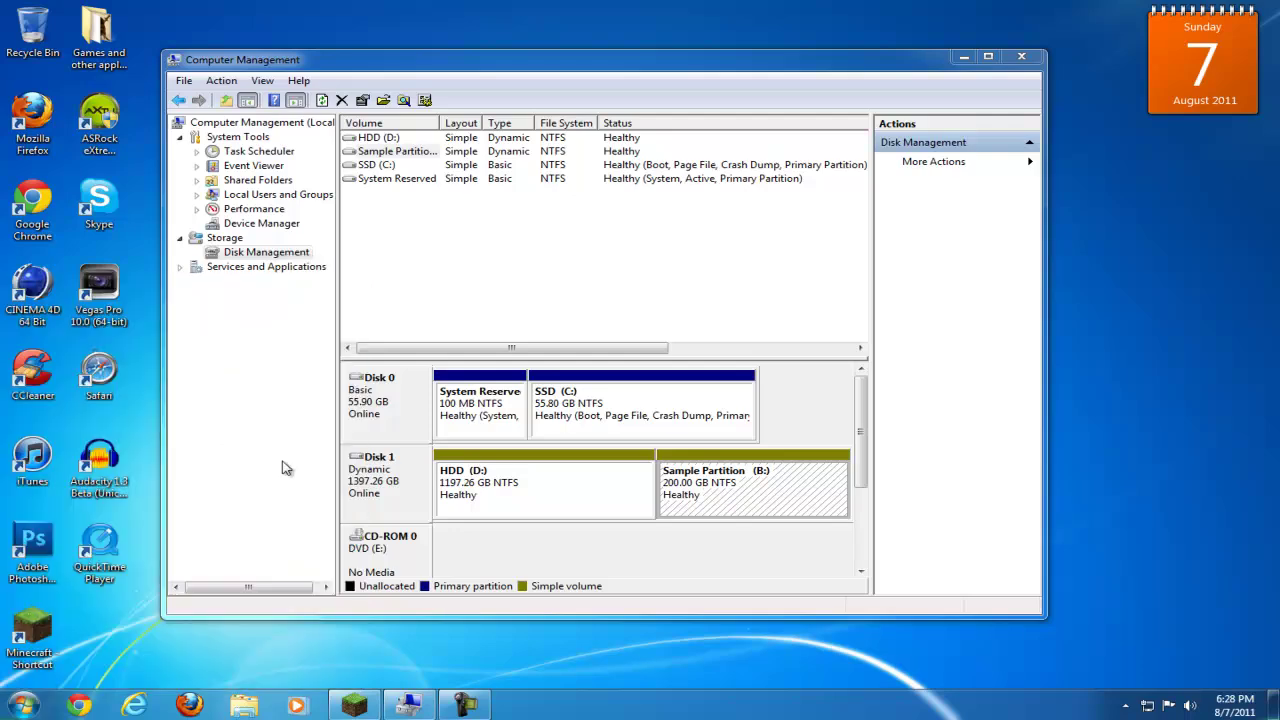
double_click(508, 231)
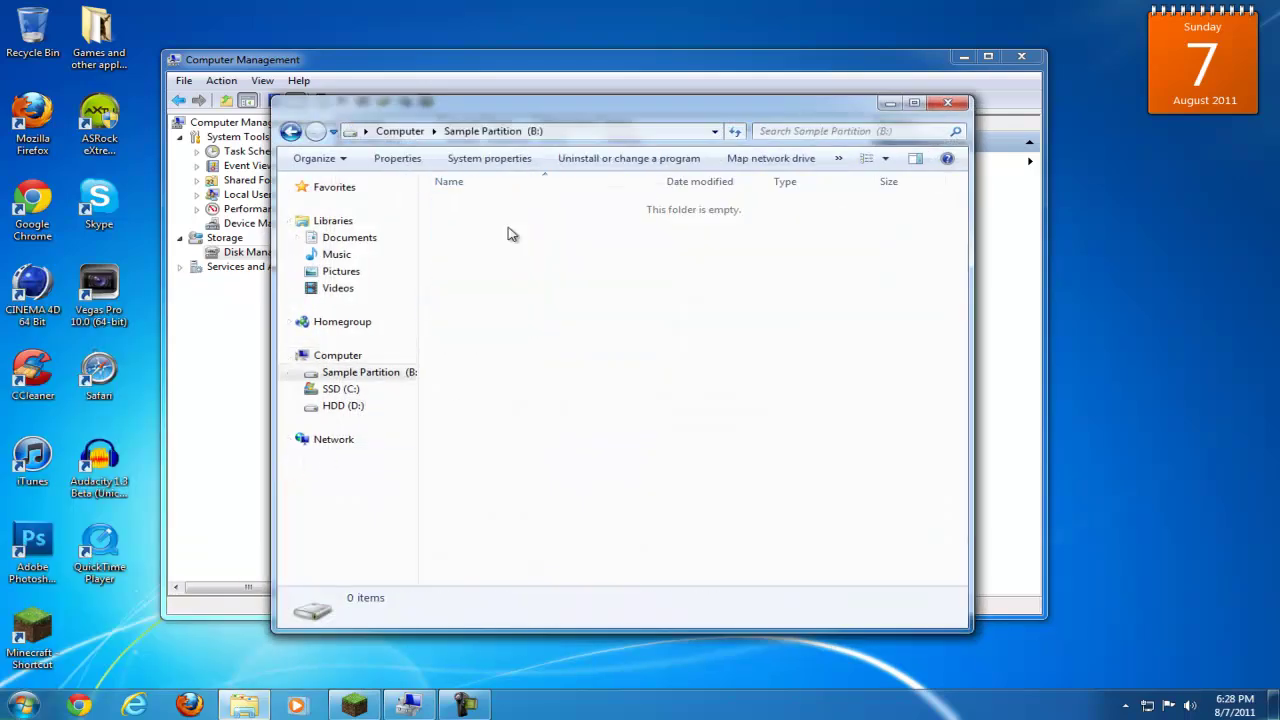
click(300, 134)
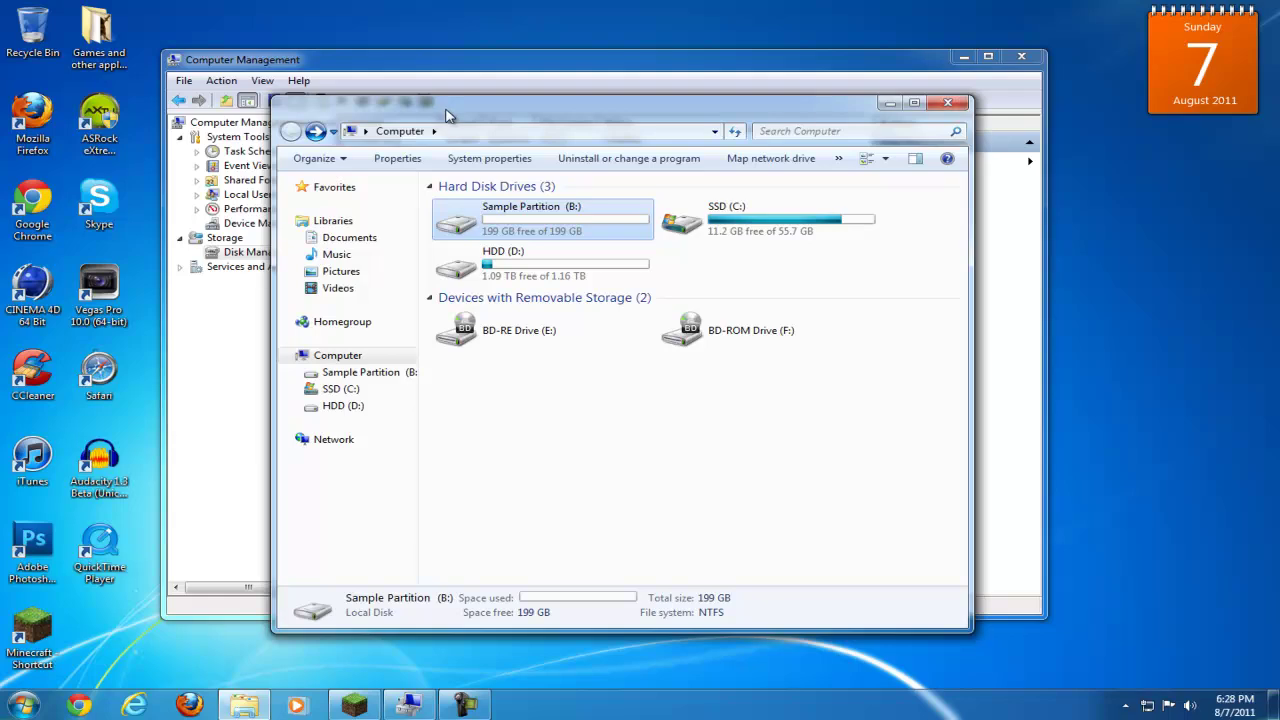
mouse_move(447, 115)
mouse_down()
mouse_move(371, 115)
mouse_move(230, 148)
mouse_up()
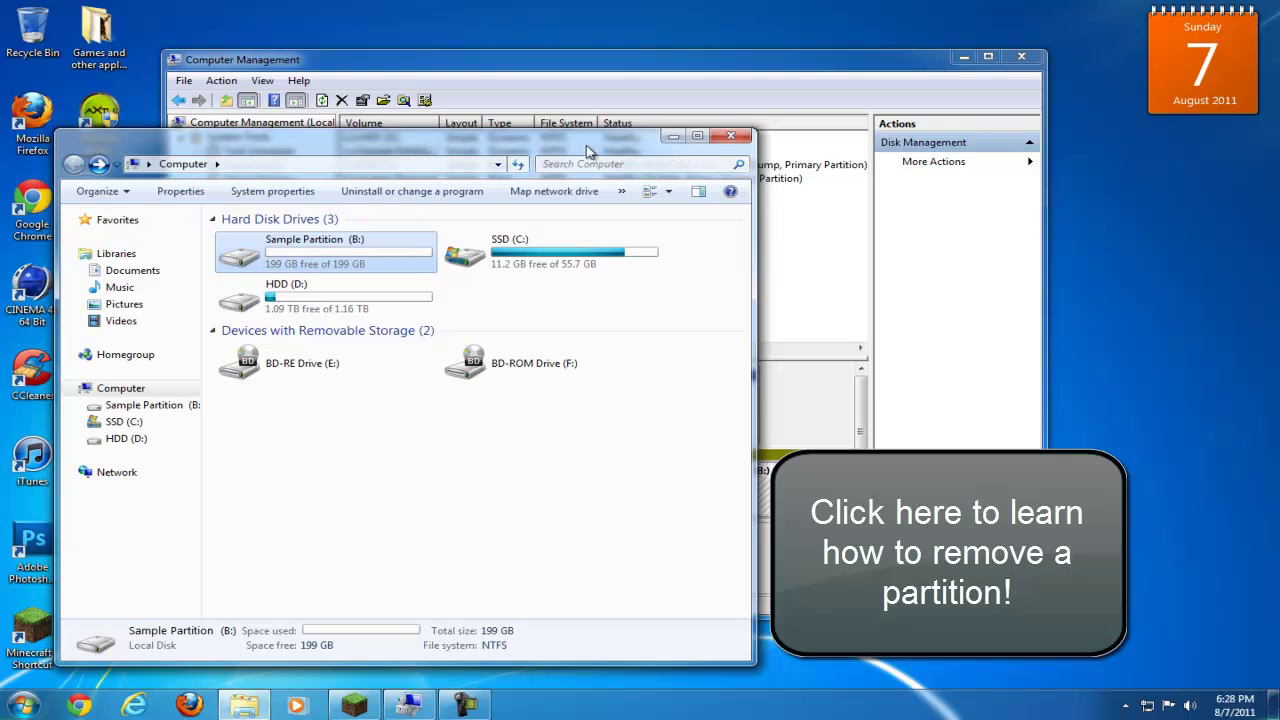
drag(586, 146, 576, 104)
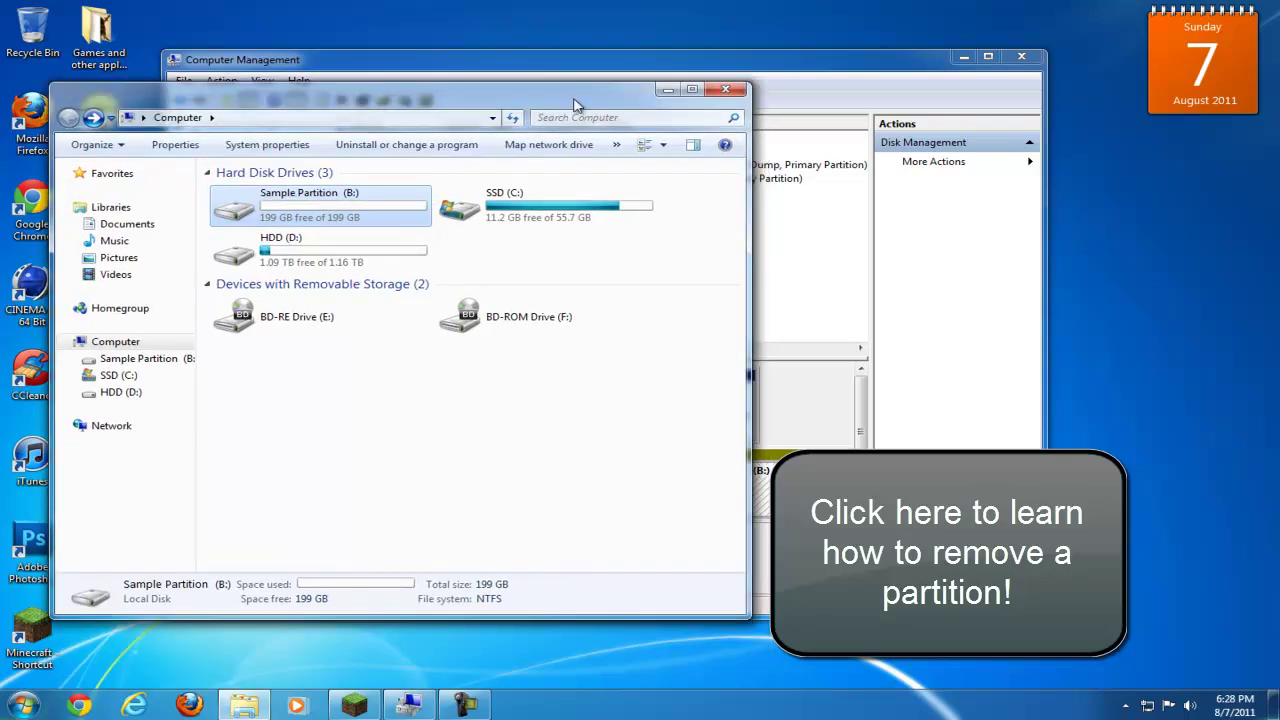